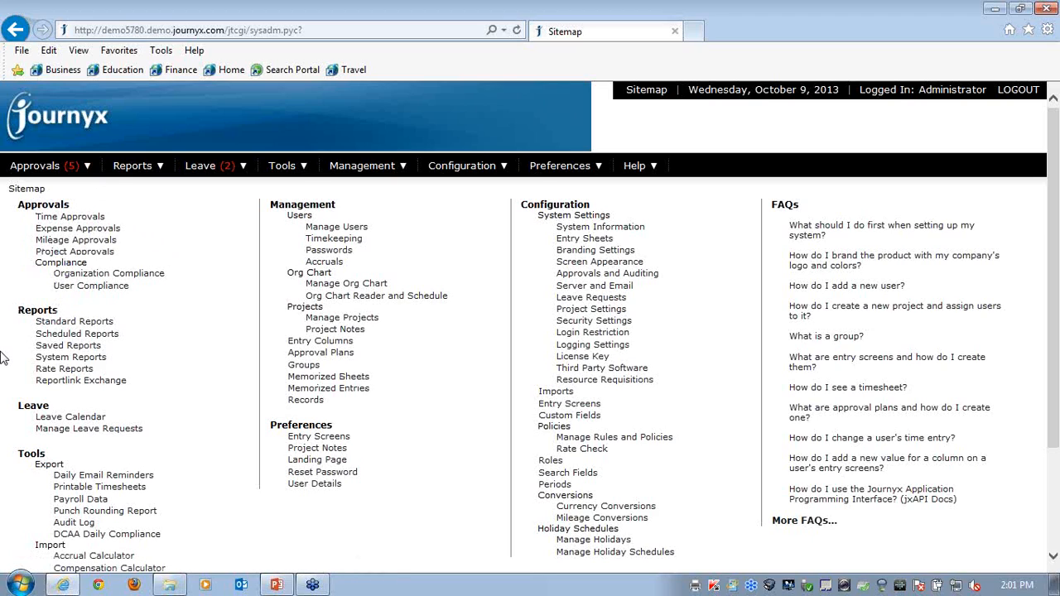
# Open the 09/29/2013 - 10/05/2013 timesheet waiting in Time Approvals, examine its entries and approval options, and close it
pyautogui.moveTo(71, 166)
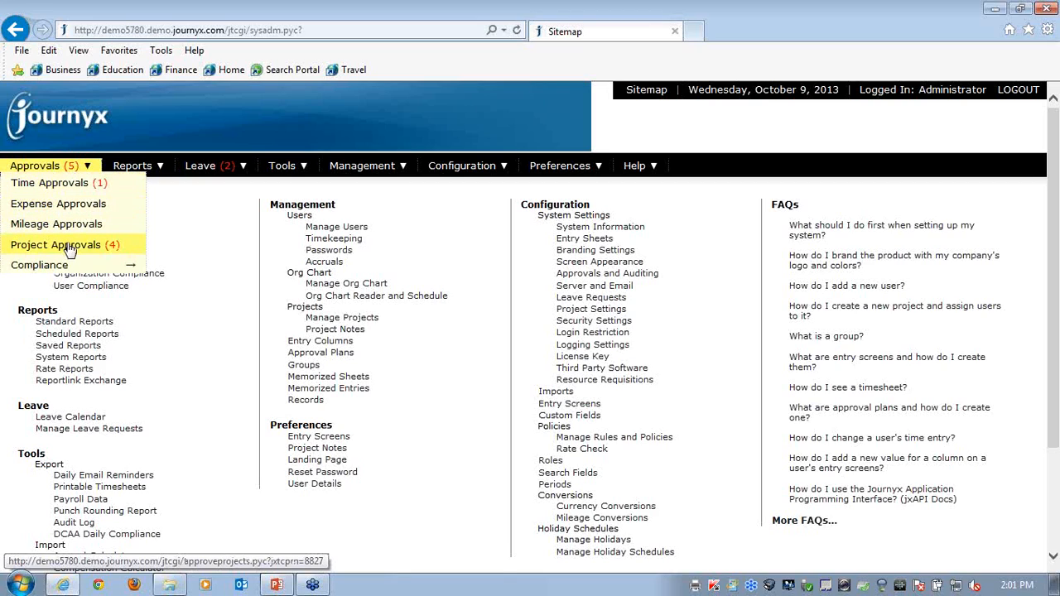
pyautogui.click(70, 186)
pyautogui.scroll(-1, 460, 373)
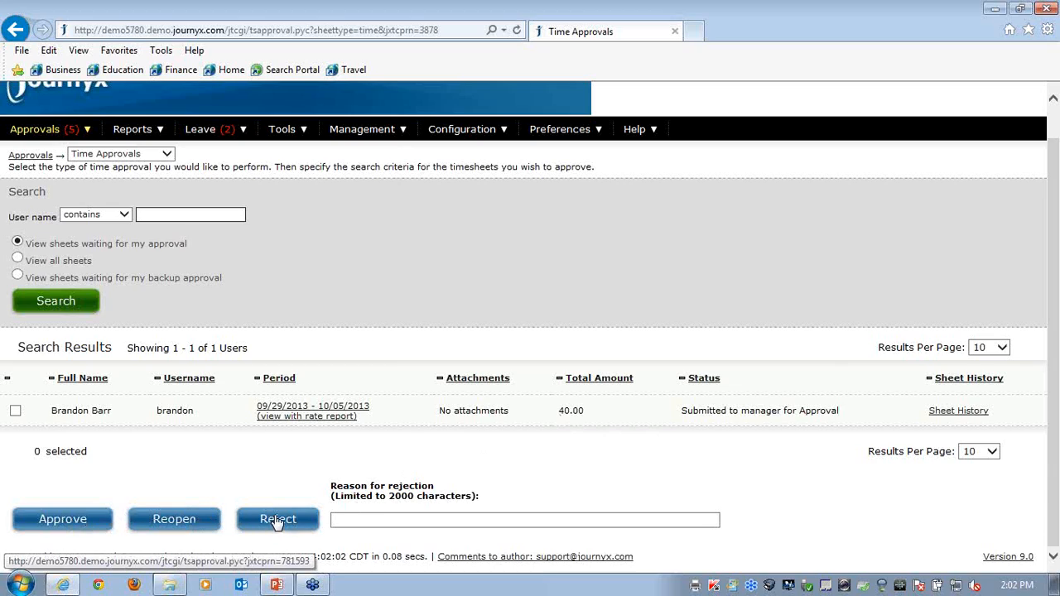
pyautogui.click(356, 412)
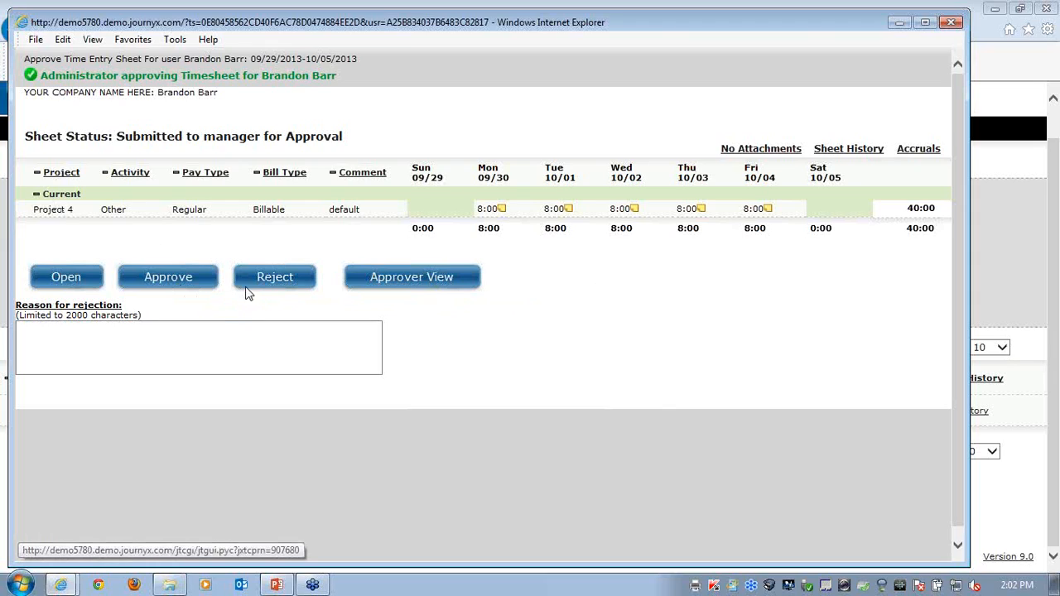
pyautogui.click(107, 344)
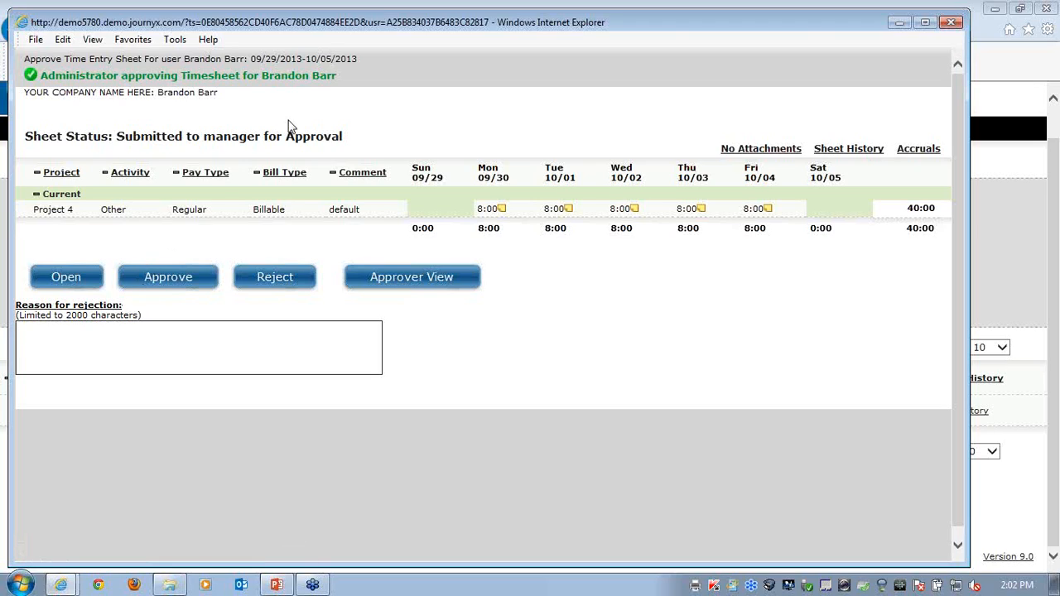
pyautogui.moveTo(341, 74); pyautogui.dragTo(25, 77)
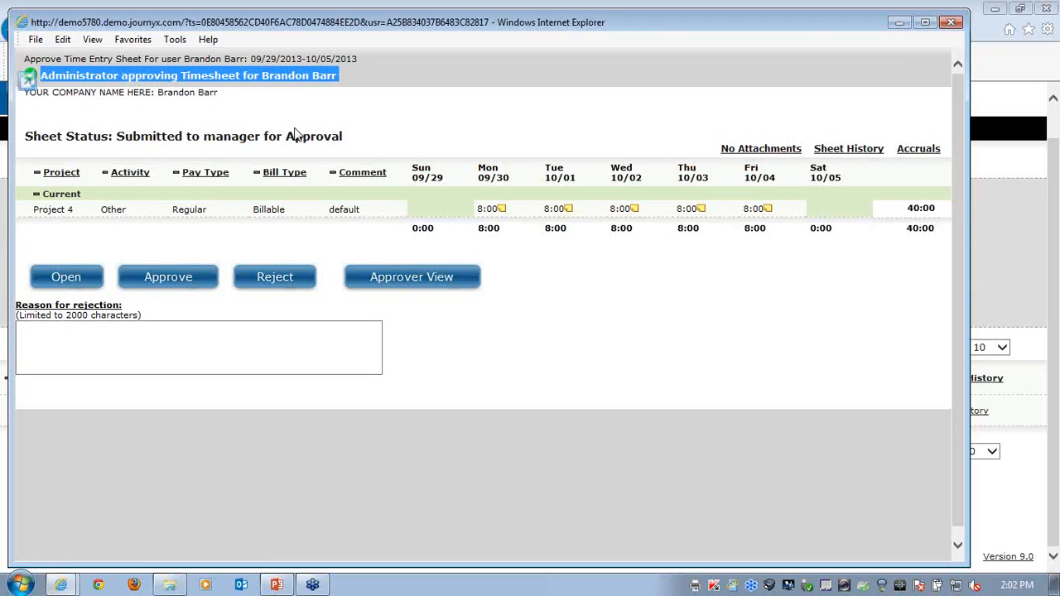
pyautogui.click(950, 23)
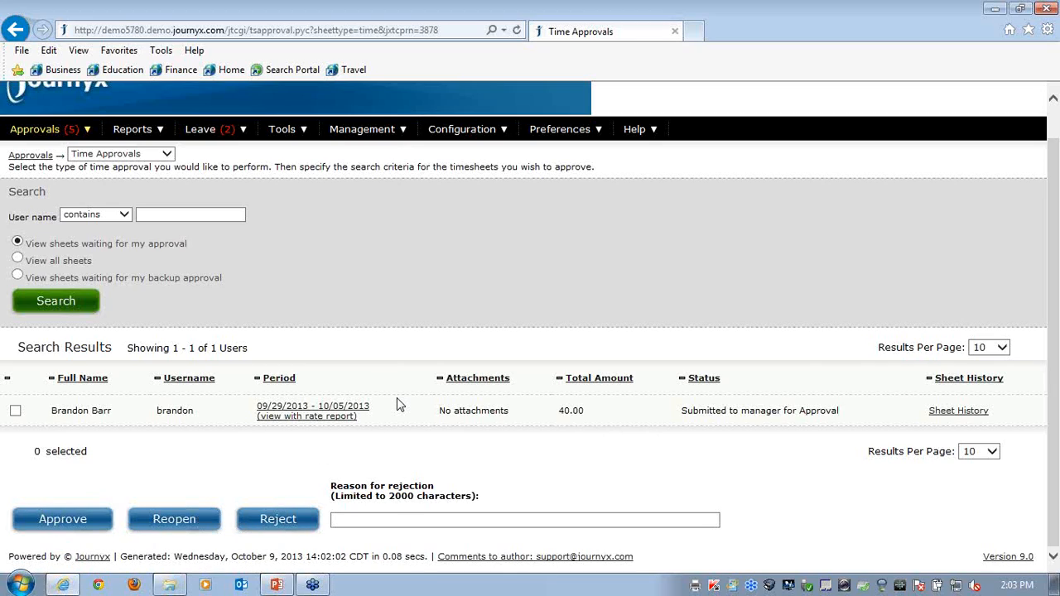
# Approve all three pending Project 2 time entries in Project Approvals
pyautogui.moveTo(38, 132)
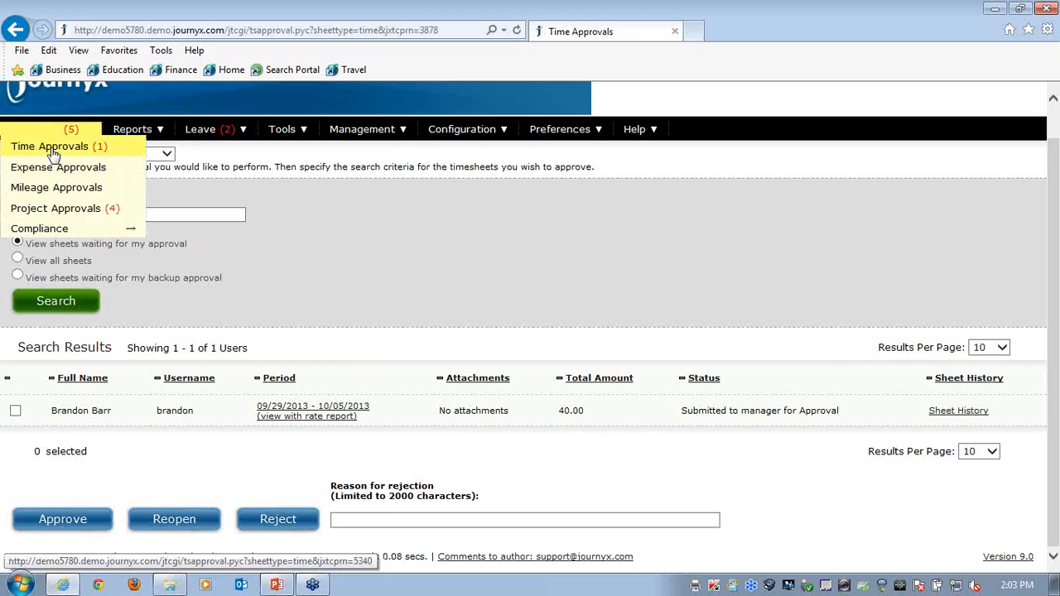
pyautogui.click(53, 213)
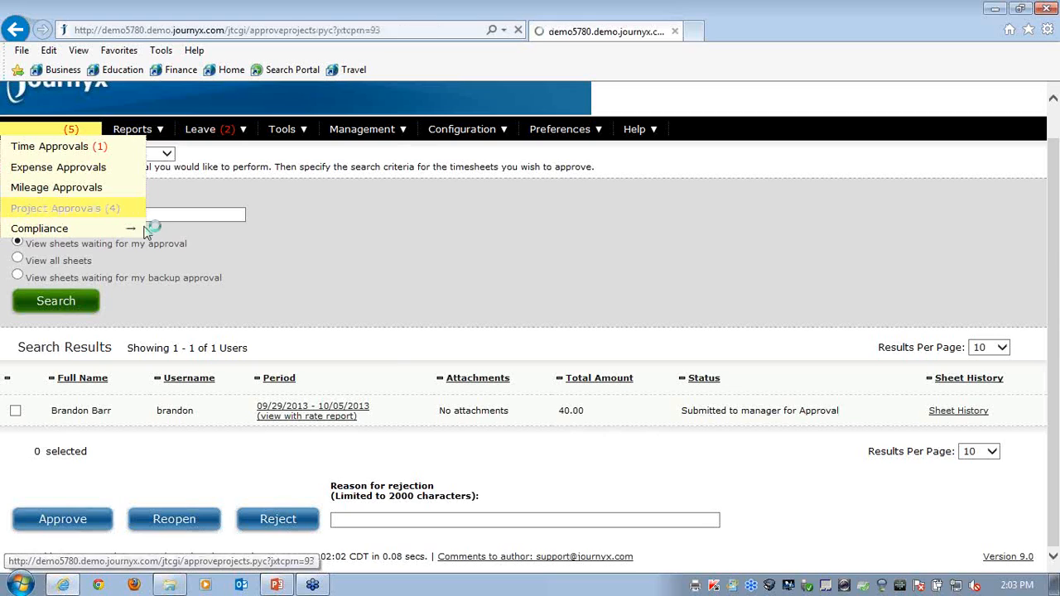
pyautogui.scroll(-3, 351, 274)
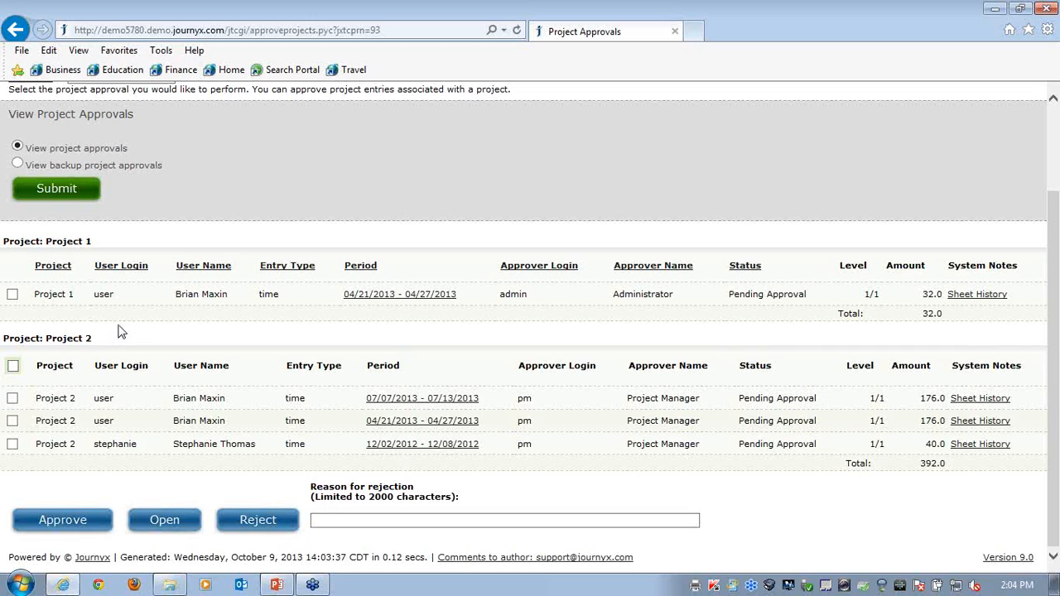
pyautogui.click(12, 399)
pyautogui.click(12, 420)
pyautogui.click(13, 444)
pyautogui.click(55, 520)
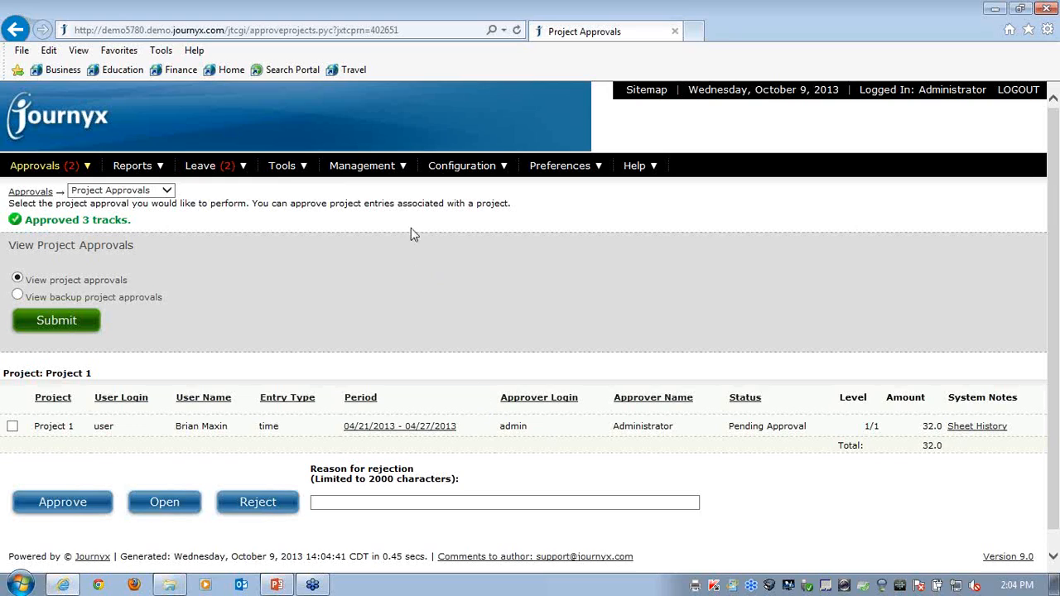
# Start a new time approval plan and name it Time Approval Process
pyautogui.click(359, 171)
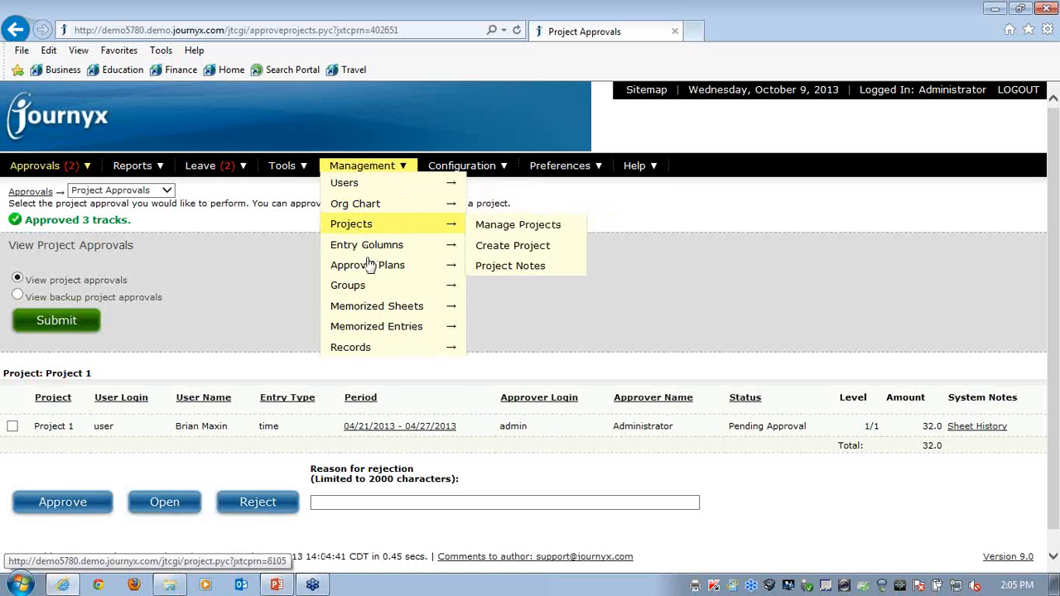
pyautogui.moveTo(368, 268)
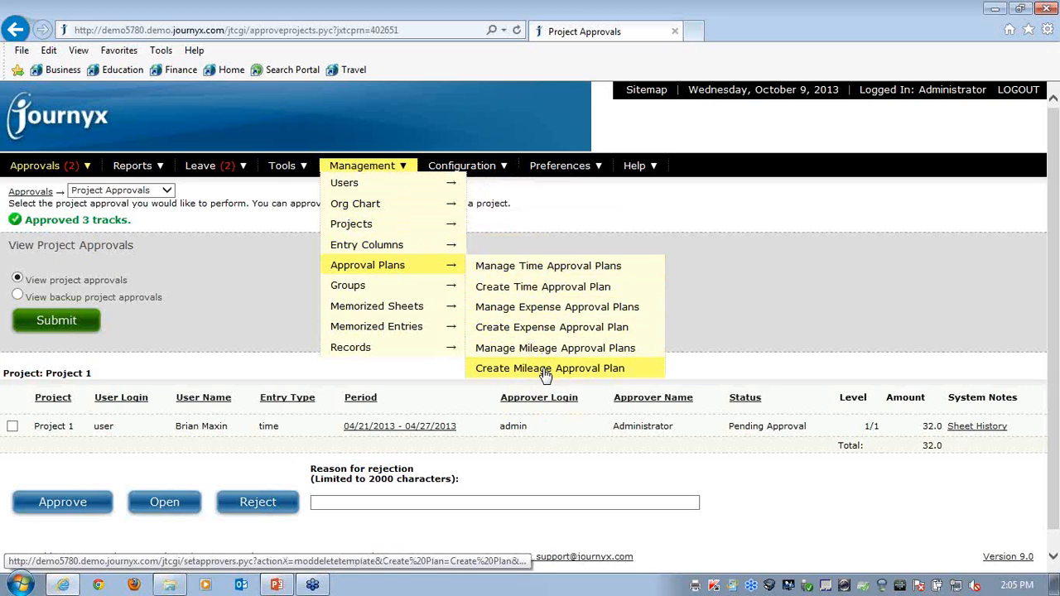
pyautogui.click(550, 294)
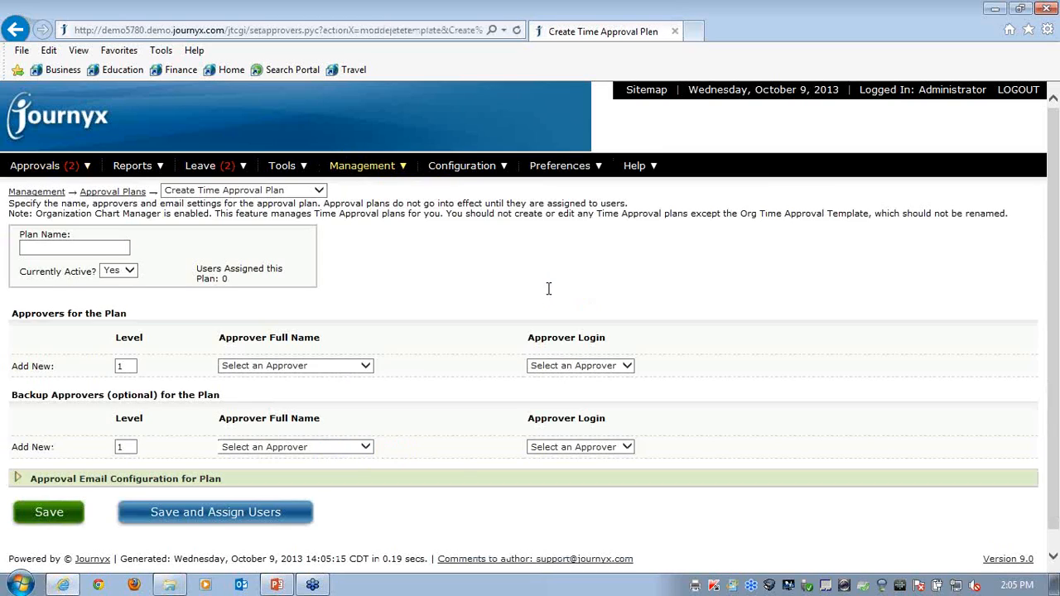
pyautogui.click(58, 246)
pyautogui.write('Tiem')
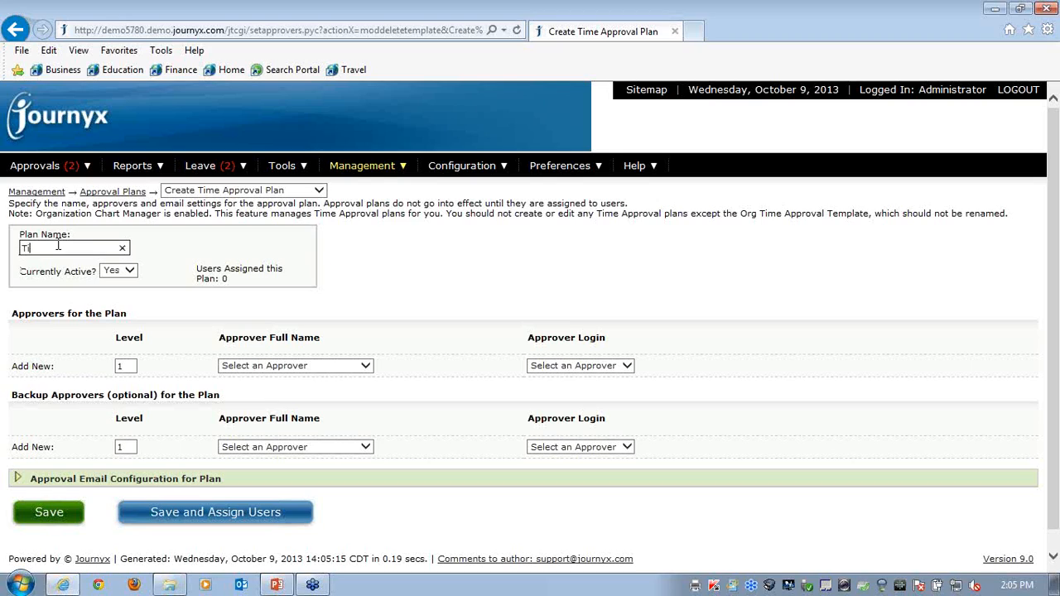
pyautogui.press('BackSpace')
pyautogui.press('BackSpace')
pyautogui.press('BackSpace')
pyautogui.write('ime Approe')
pyautogui.press('BackSpace')
pyautogui.write('val Process')
# Set Project Manager as the level 1 approver and Administrator as the level 1 backup approver, and save the plan
pyautogui.click(369, 369)
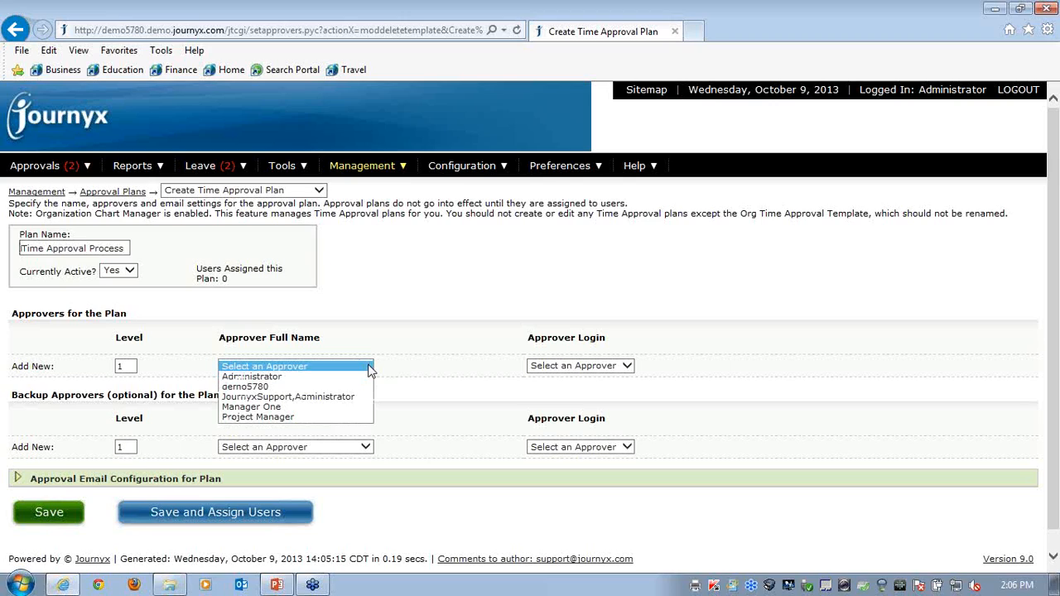
pyautogui.click(256, 417)
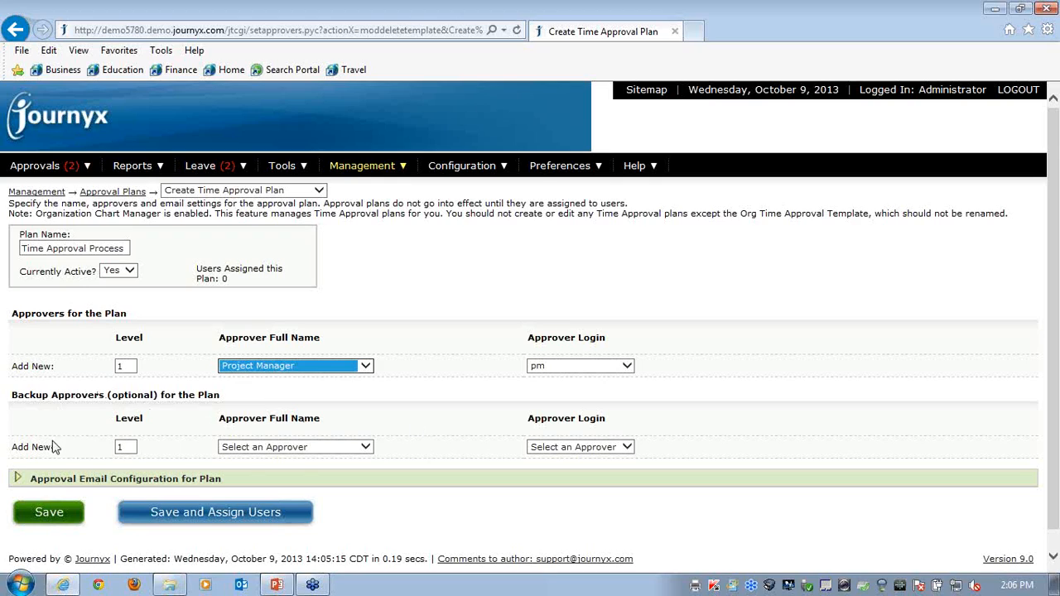
pyautogui.click(358, 448)
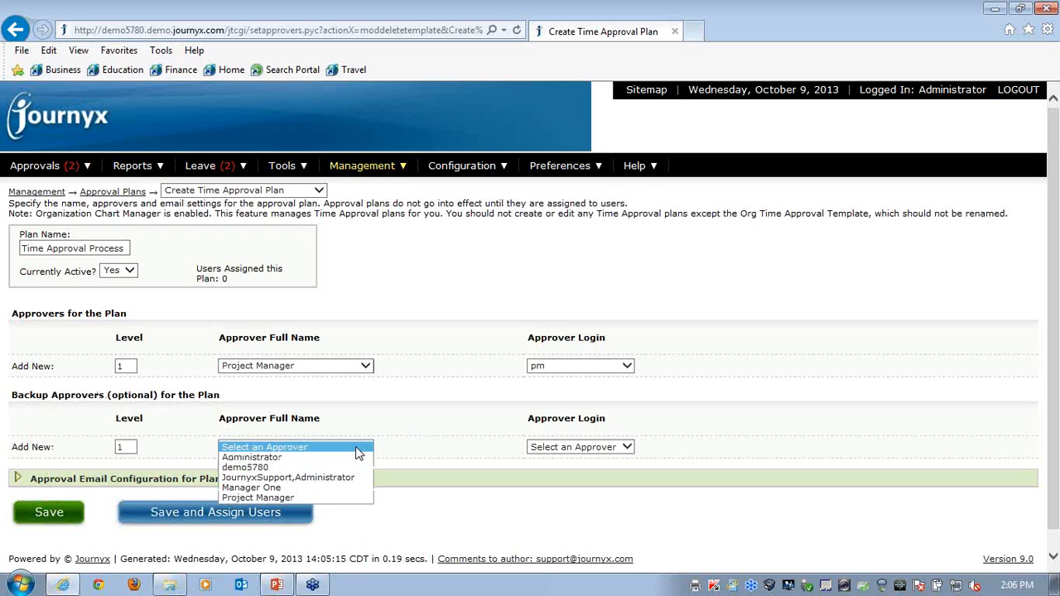
pyautogui.click(248, 457)
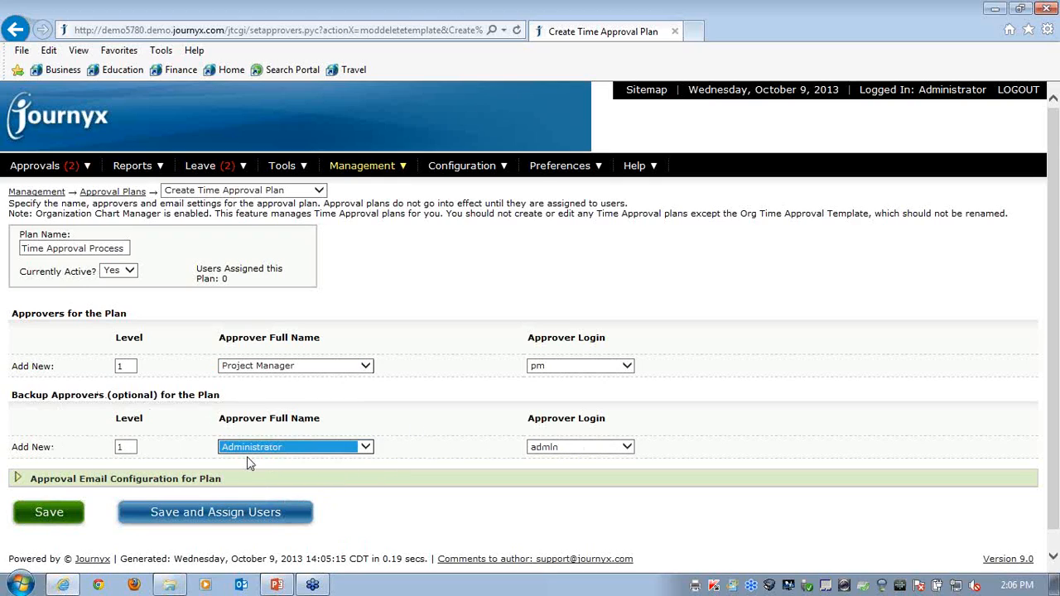
pyautogui.click(43, 512)
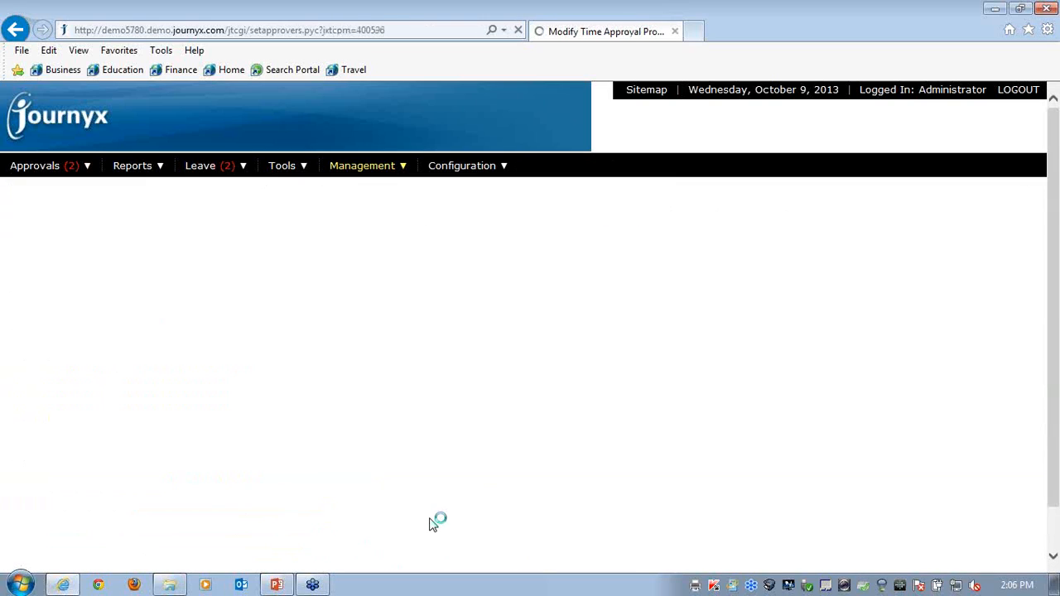
pyautogui.scroll(-3, 441, 410)
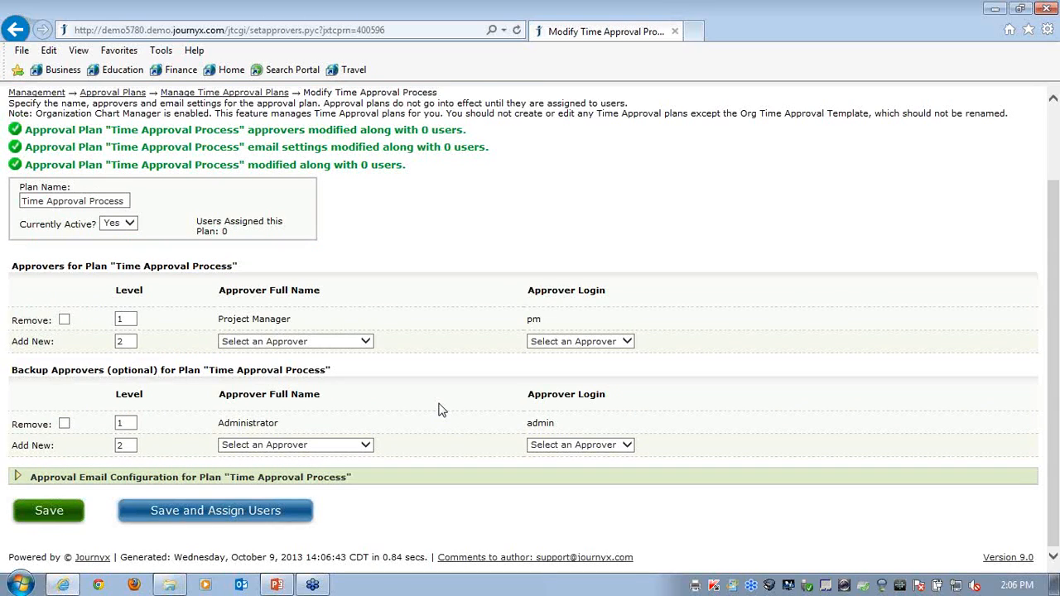
# Go to user assignment for the new plan, select the first two listed users and choose Time Approval Process as their plan
pyautogui.click(220, 513)
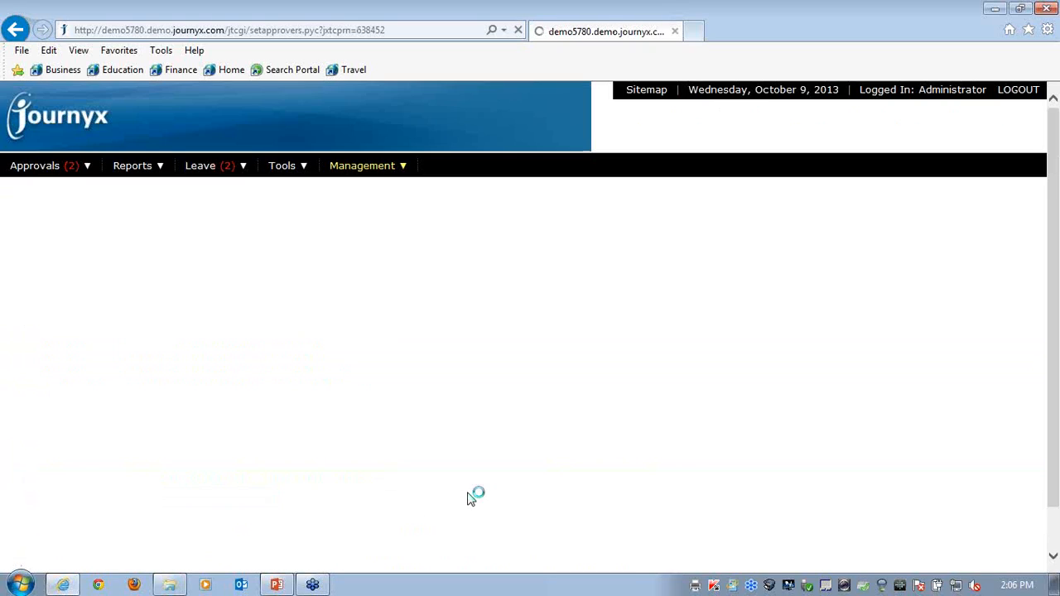
pyautogui.click(71, 396)
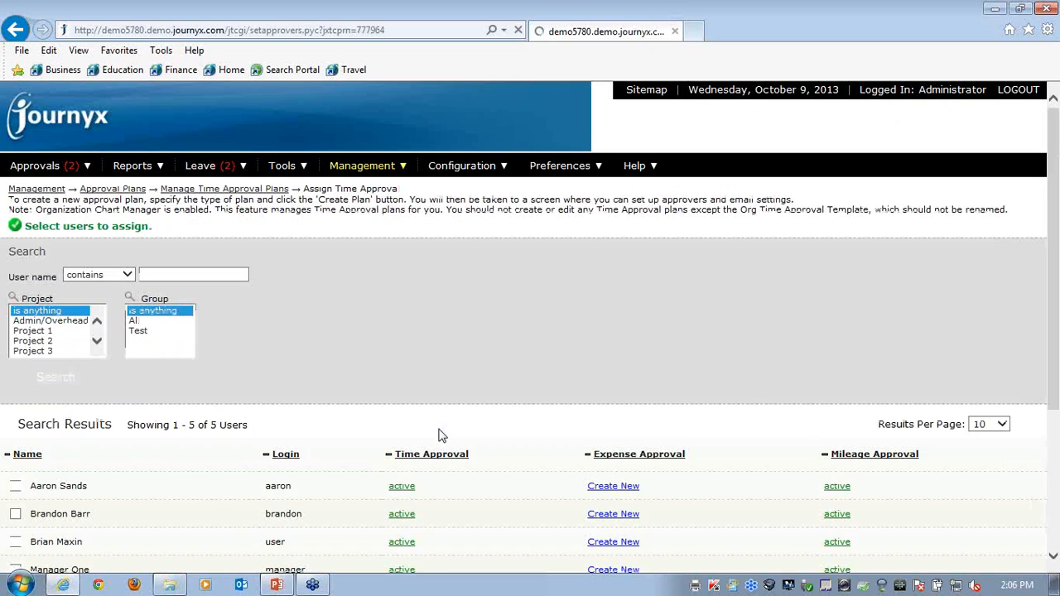
pyautogui.scroll(-1, 417, 424)
pyautogui.scroll(-3, 417, 425)
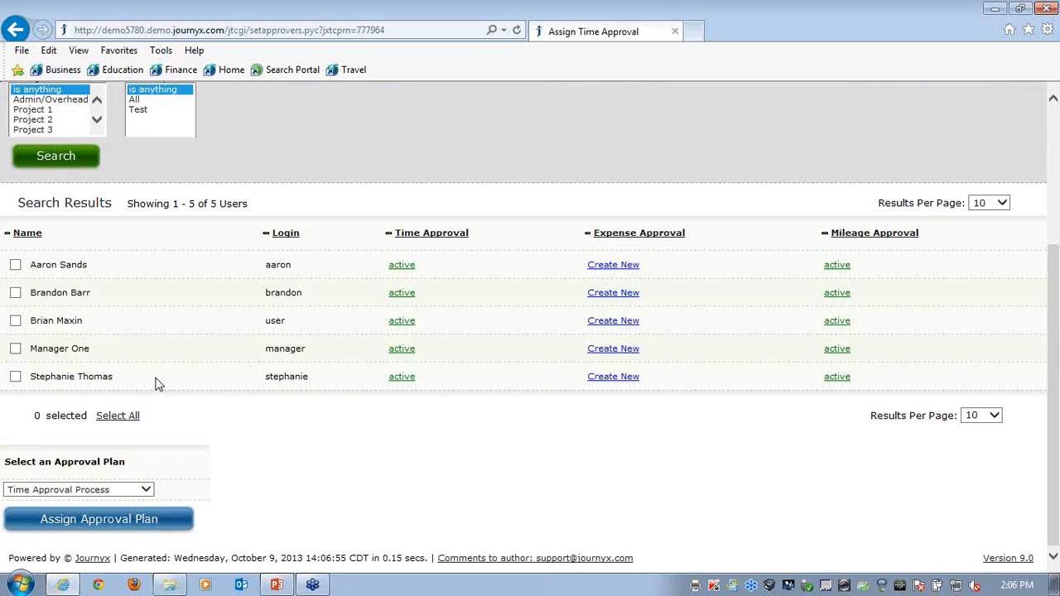
pyautogui.click(15, 265)
pyautogui.click(16, 293)
pyautogui.click(145, 490)
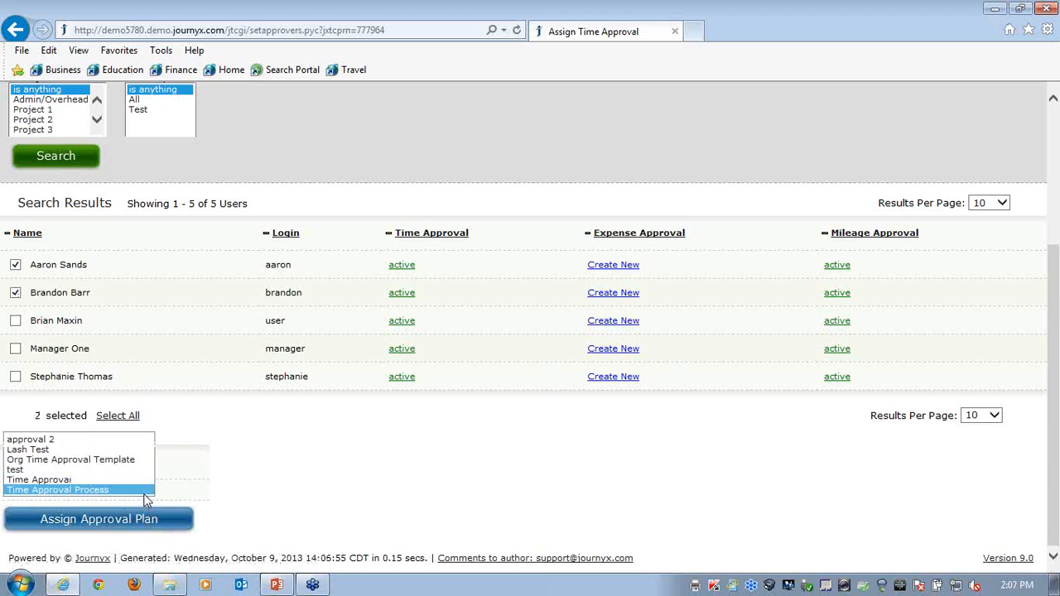
pyautogui.click(55, 490)
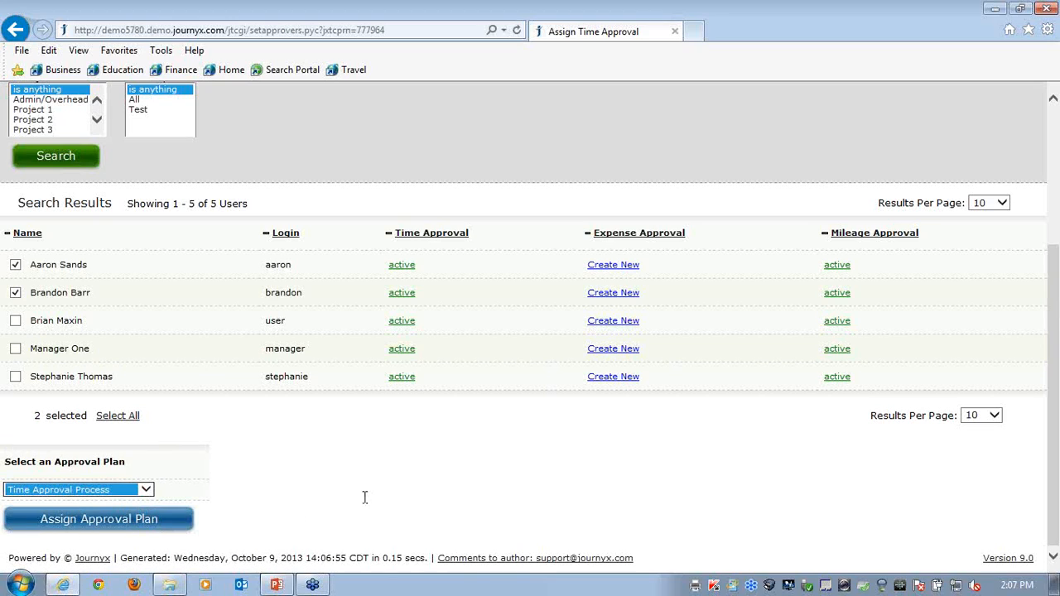
# Open the first user's record in Manage Users and examine the available time approval plans without changing the selection
pyautogui.scroll(3, 372, 486)
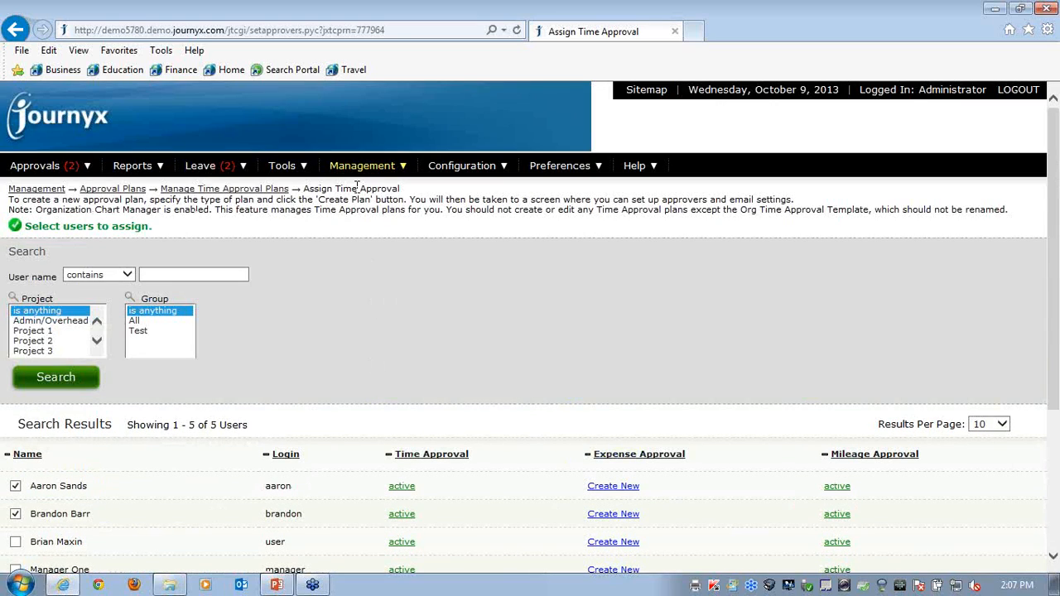
pyautogui.moveTo(354, 168)
pyautogui.moveTo(356, 189)
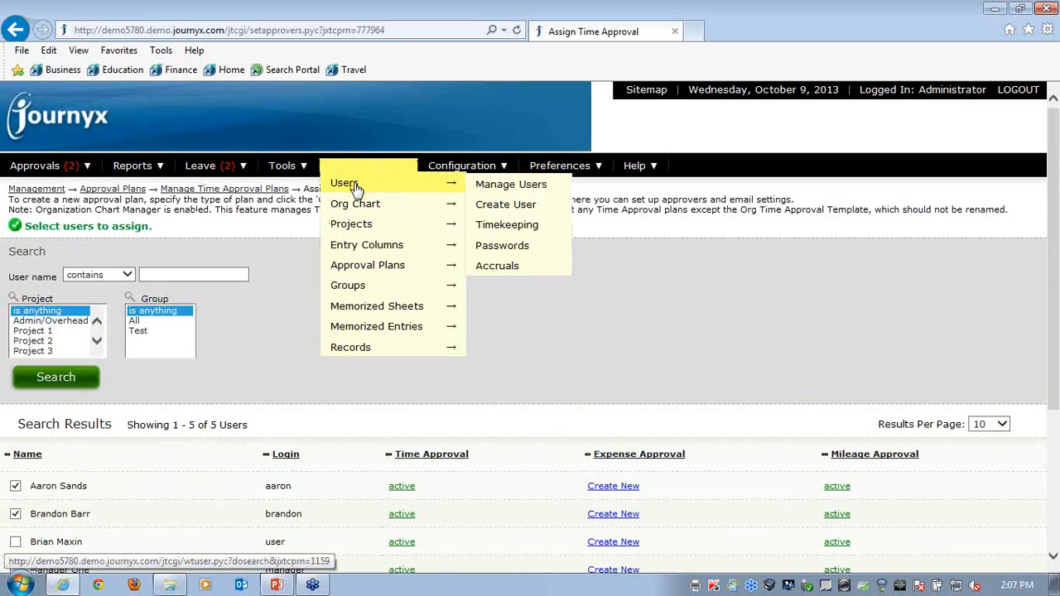
pyautogui.click(506, 187)
pyautogui.scroll(-3, 384, 403)
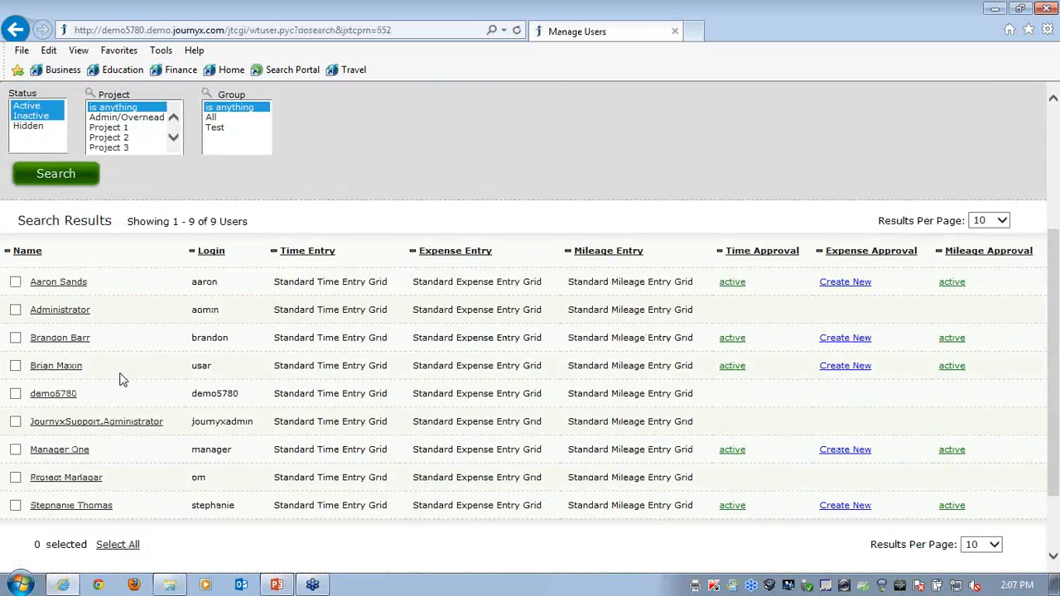
pyautogui.click(64, 284)
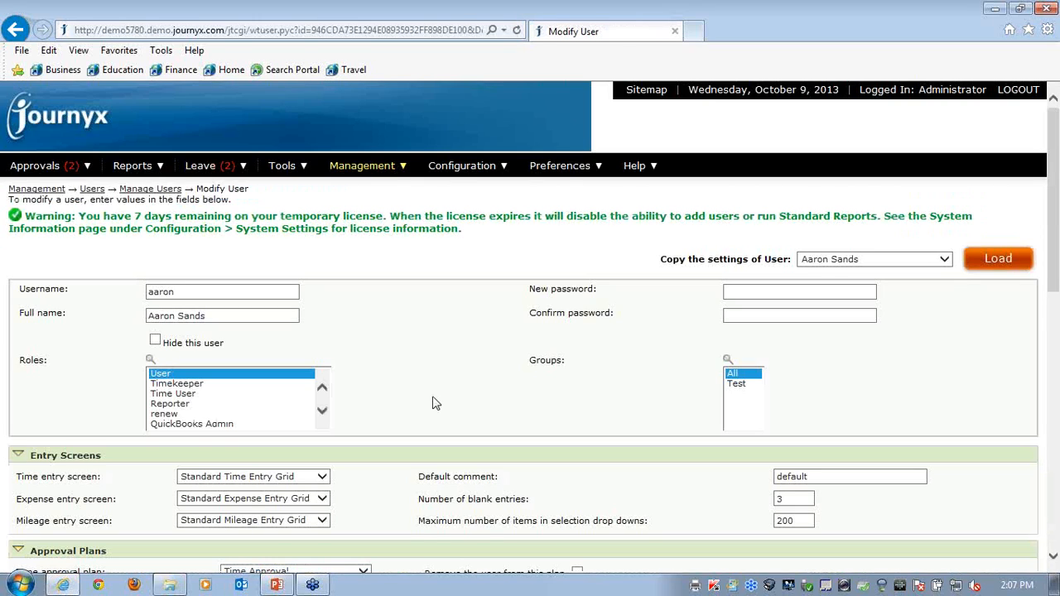
pyautogui.scroll(-3, 422, 396)
pyautogui.click(365, 351)
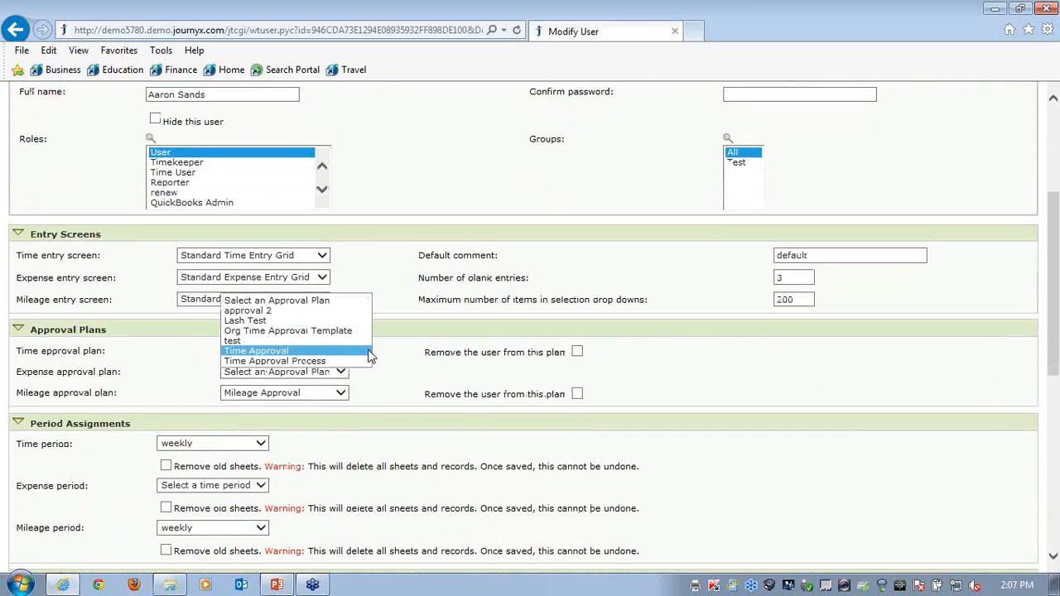
pyautogui.click(402, 353)
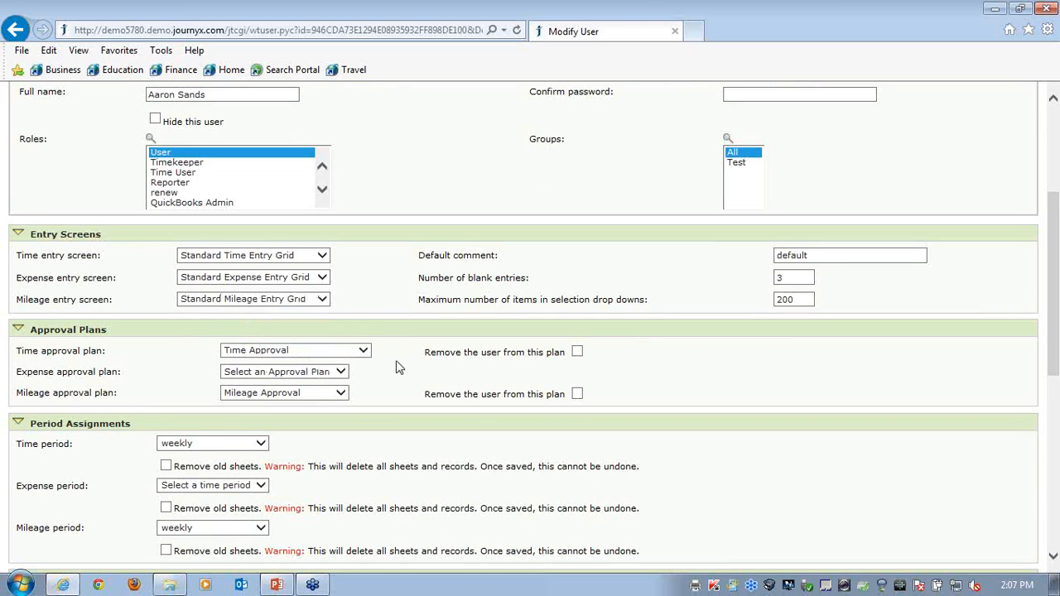
# Open the list of existing time approval plans for management
pyautogui.scroll(3, 393, 360)
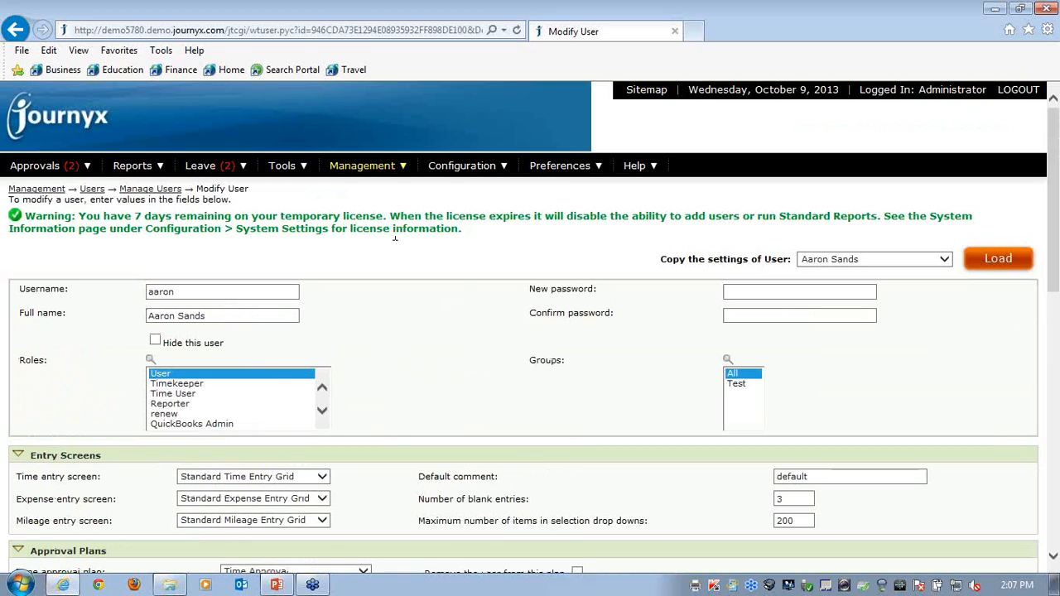
pyautogui.moveTo(361, 166)
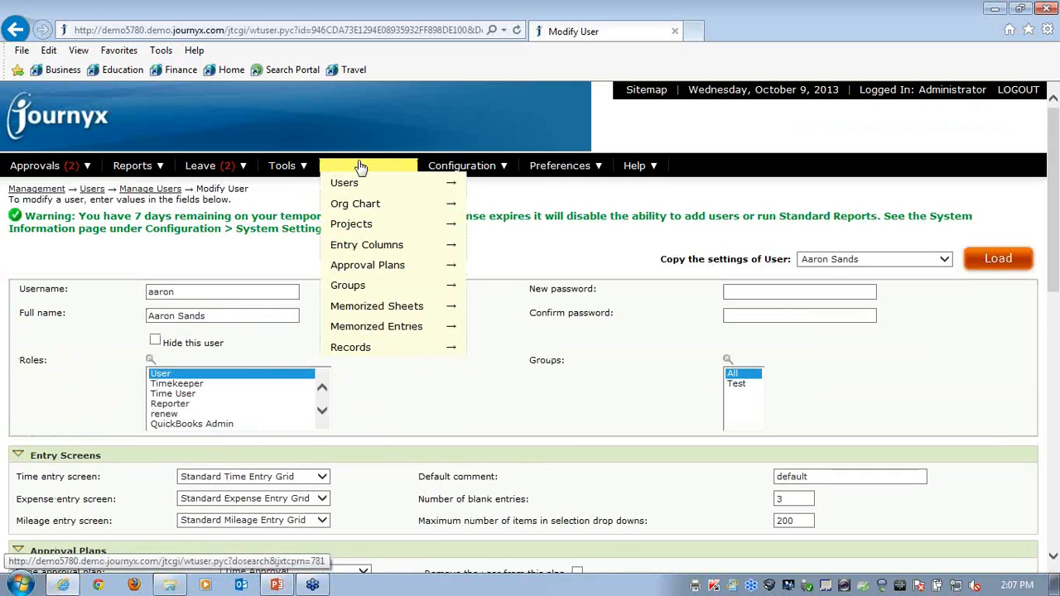
pyautogui.moveTo(375, 274)
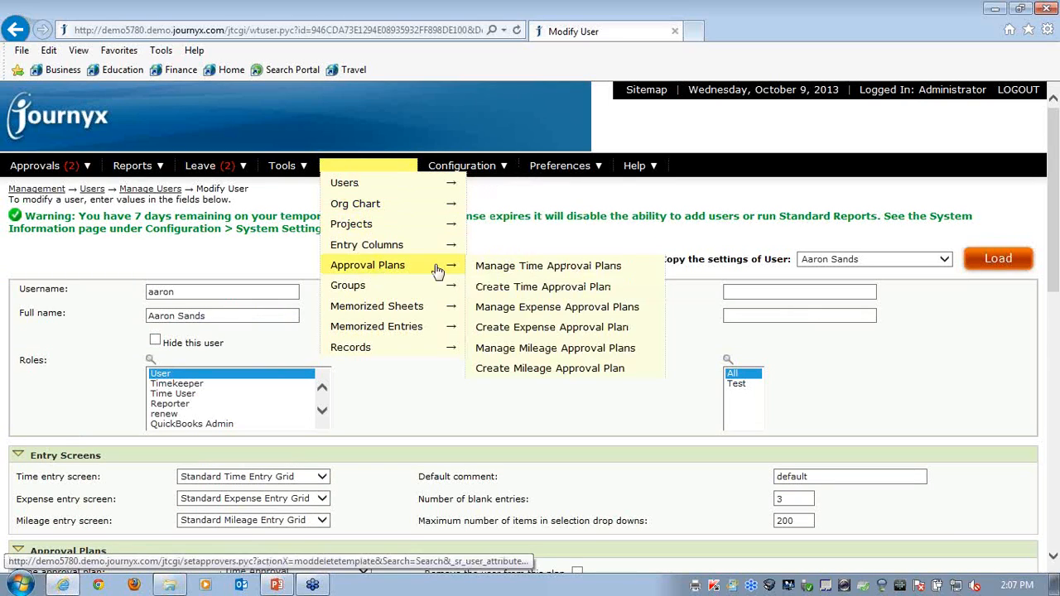
pyautogui.click(503, 269)
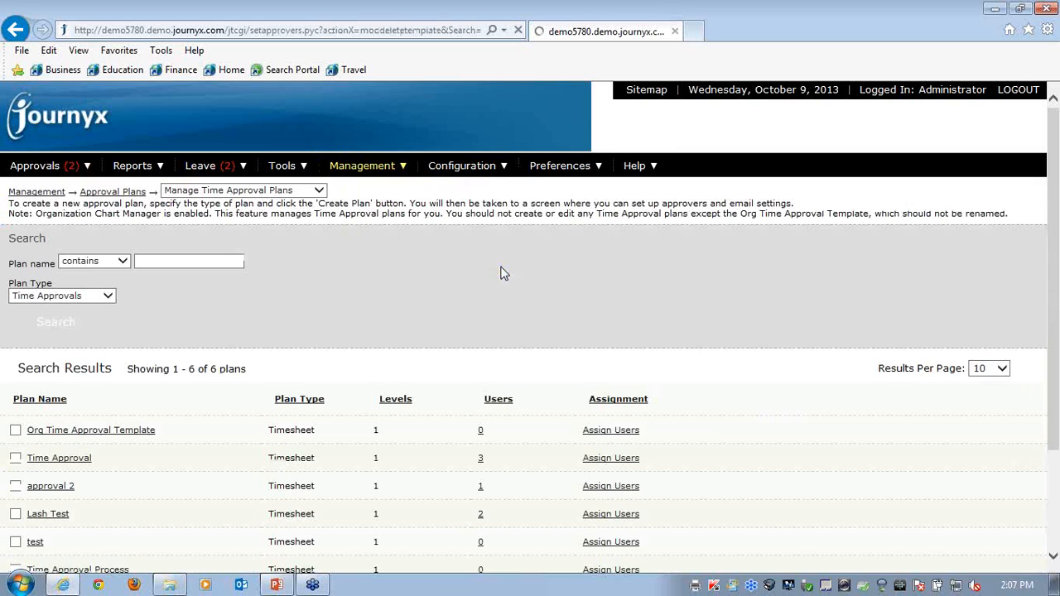
# Open the Time Approval Process plan and examine its approvers and the notification options in its approval email configuration
pyautogui.scroll(-3, 443, 298)
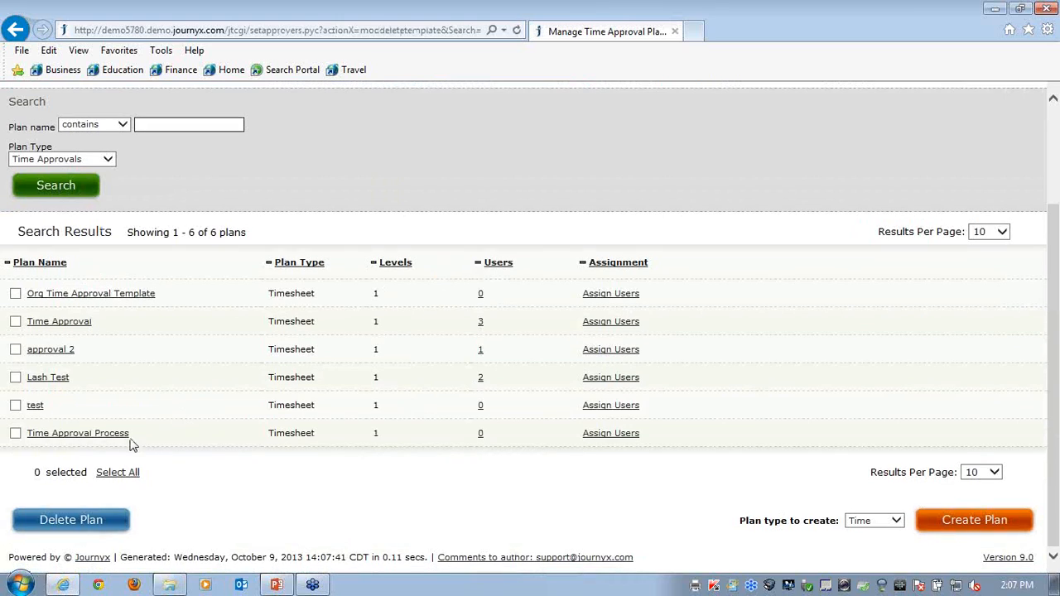
pyautogui.click(99, 438)
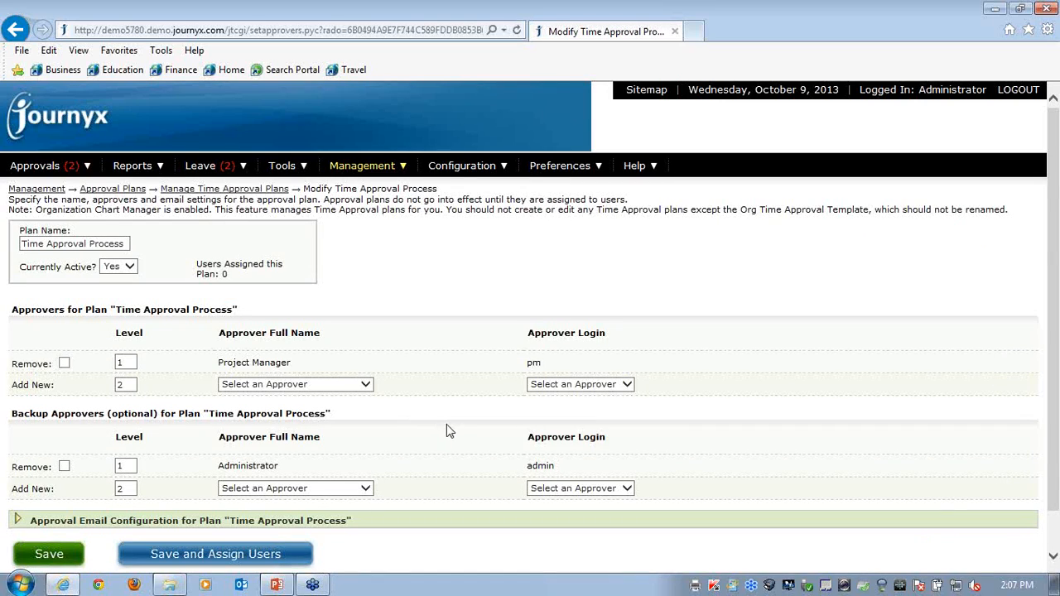
pyautogui.scroll(-1, 446, 430)
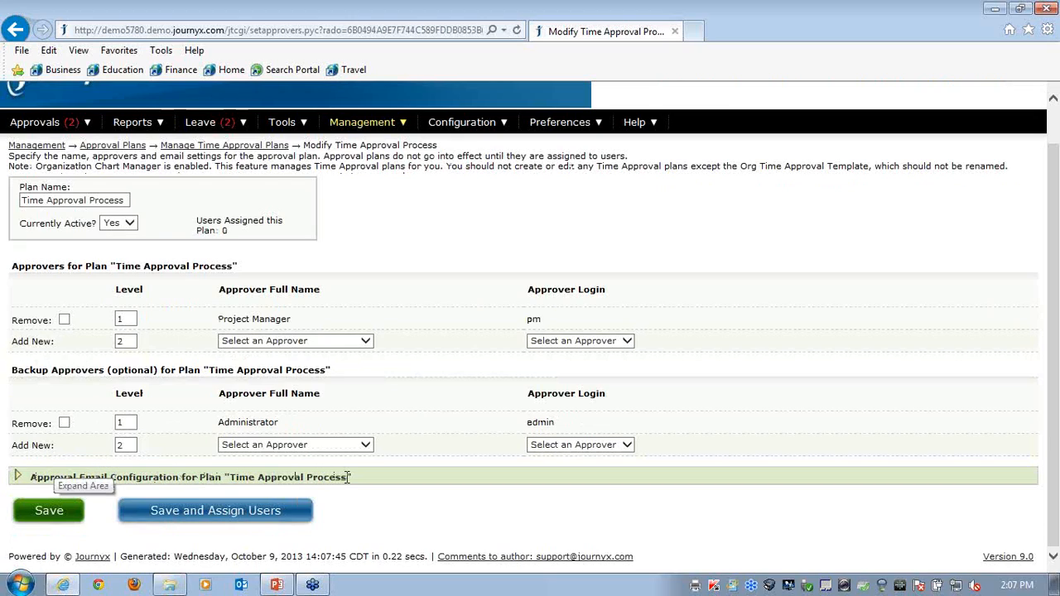
pyautogui.click(18, 478)
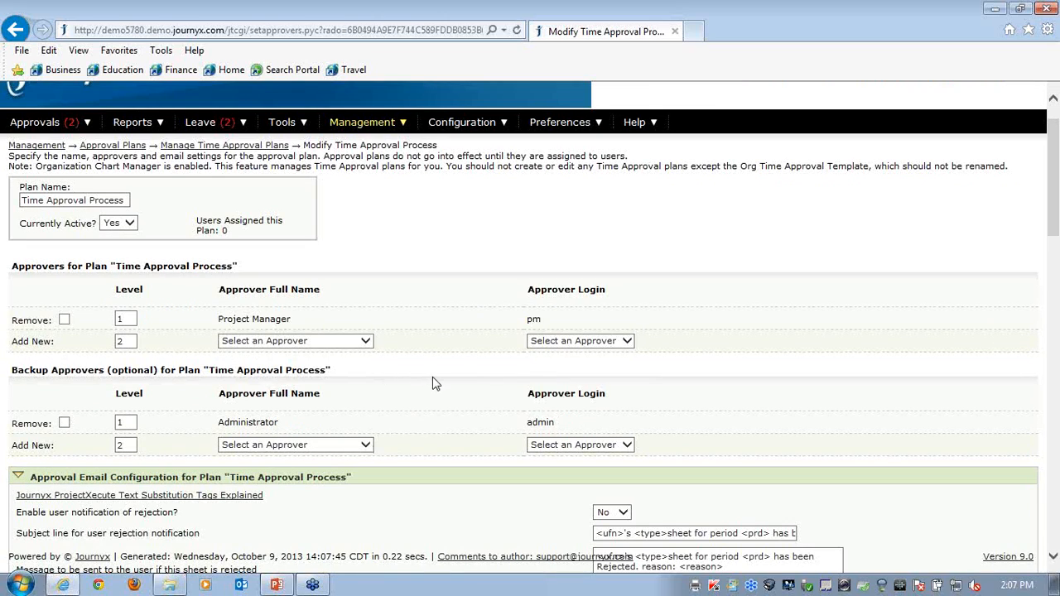
pyautogui.scroll(-3, 437, 384)
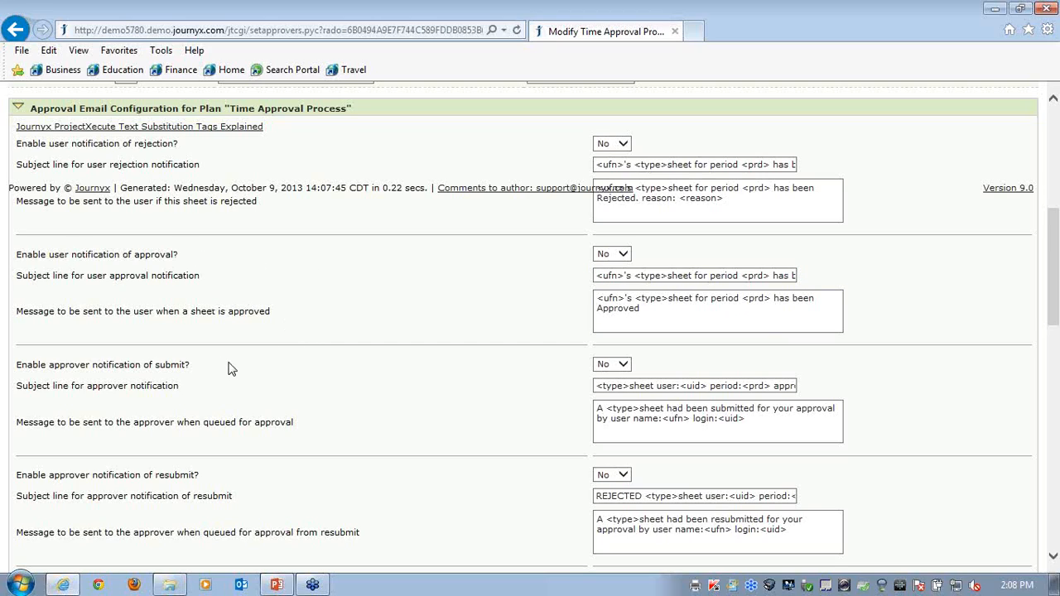
pyautogui.scroll(-3, 324, 370)
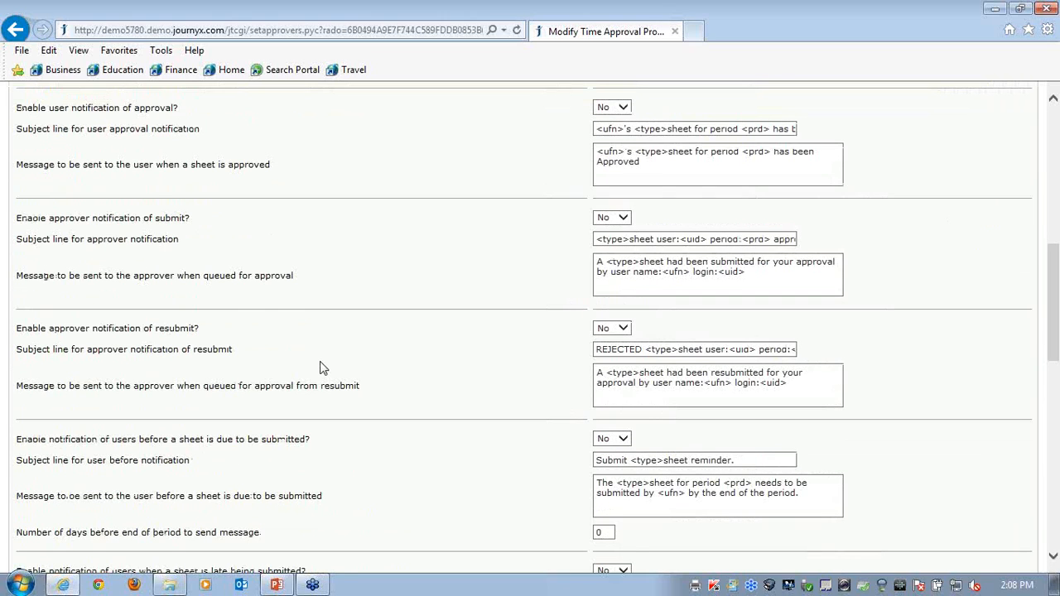
pyautogui.scroll(-3, 323, 369)
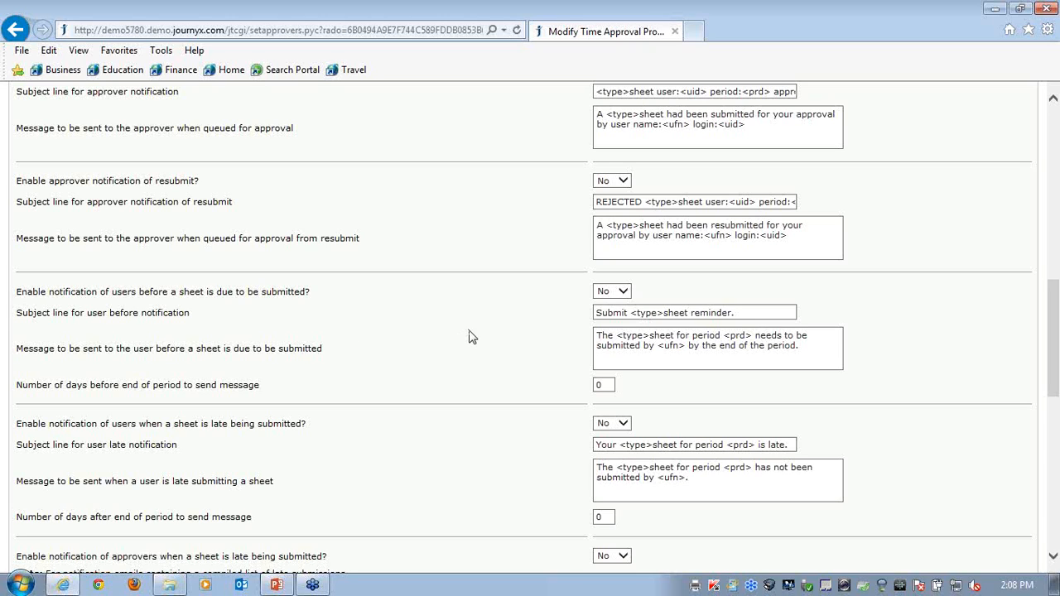
pyautogui.scroll(10, 501, 414)
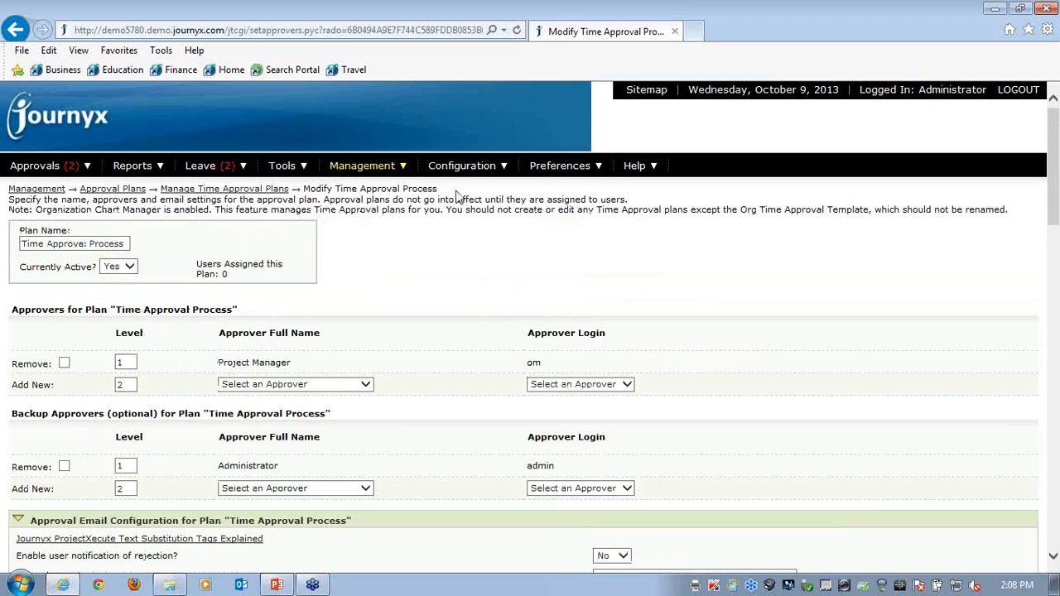
# Go to the Approvals and Auditing system settings and activate daily approval emails
pyautogui.moveTo(449, 169)
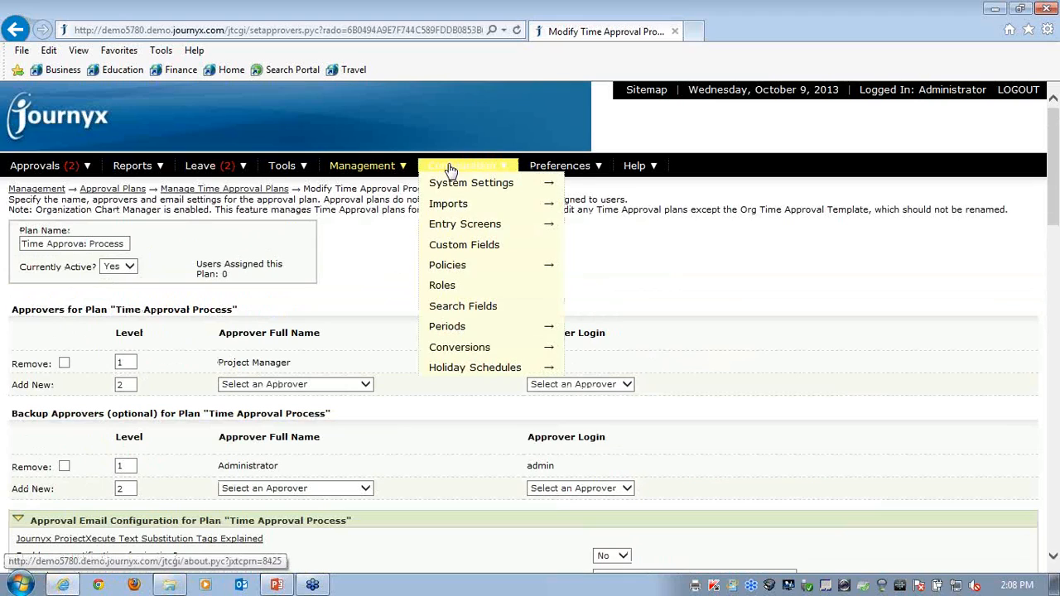
pyautogui.moveTo(456, 190)
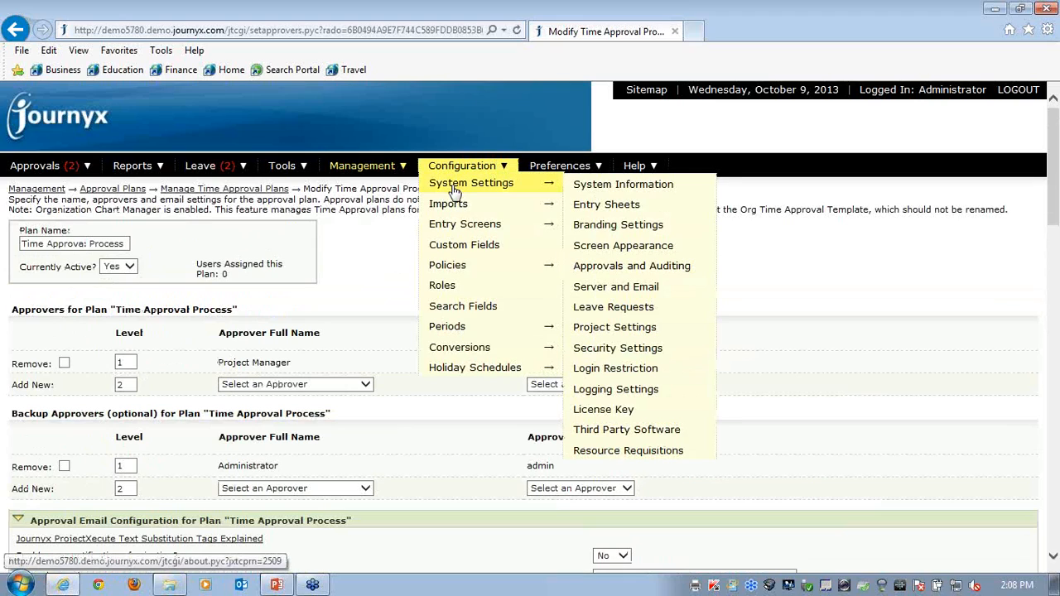
pyautogui.click(608, 266)
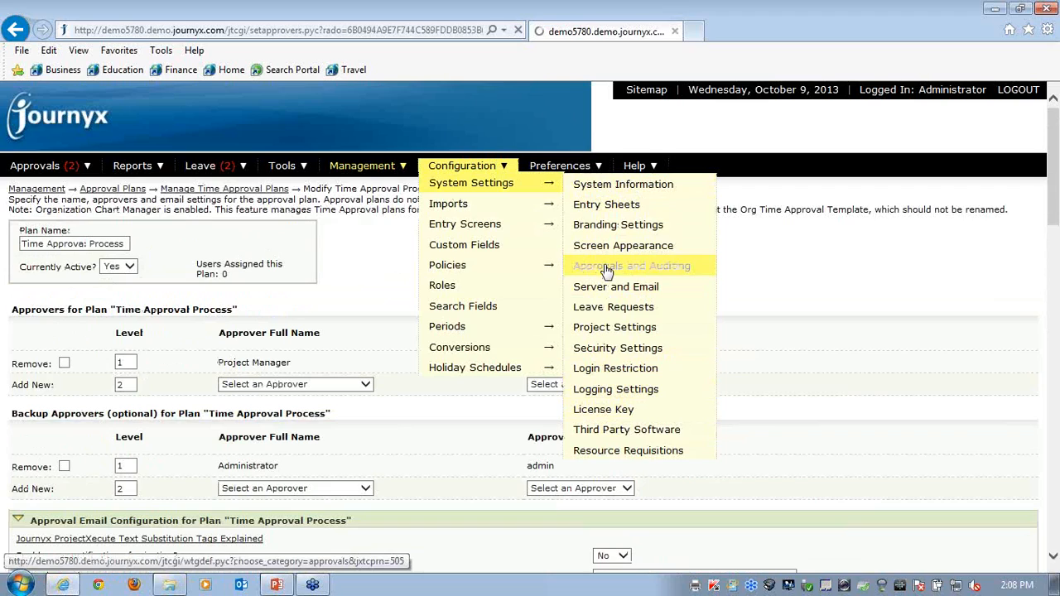
pyautogui.scroll(-3, 592, 421)
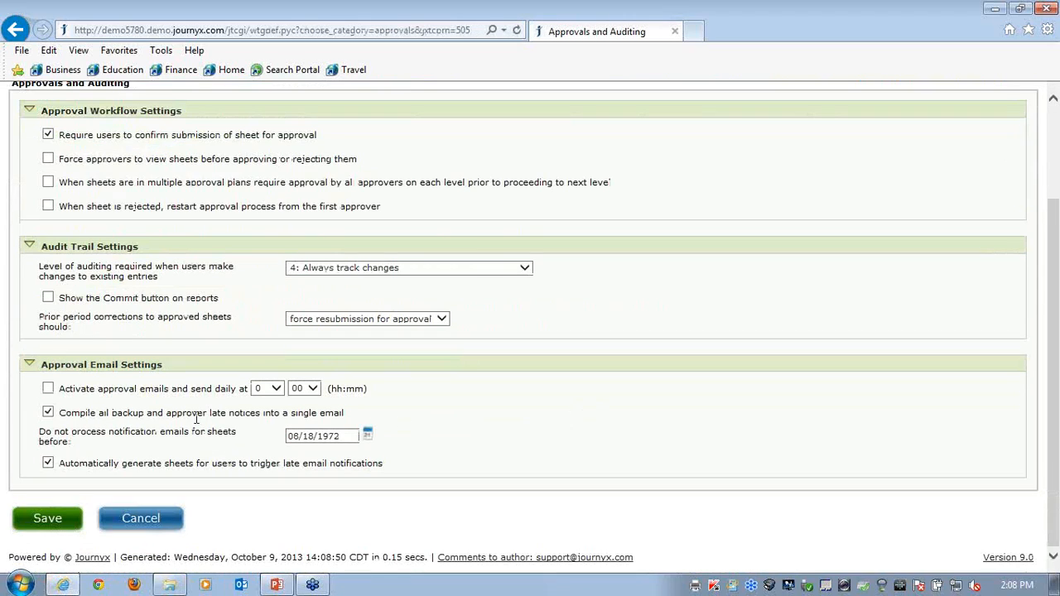
pyautogui.click(48, 389)
pyautogui.scroll(3, 603, 330)
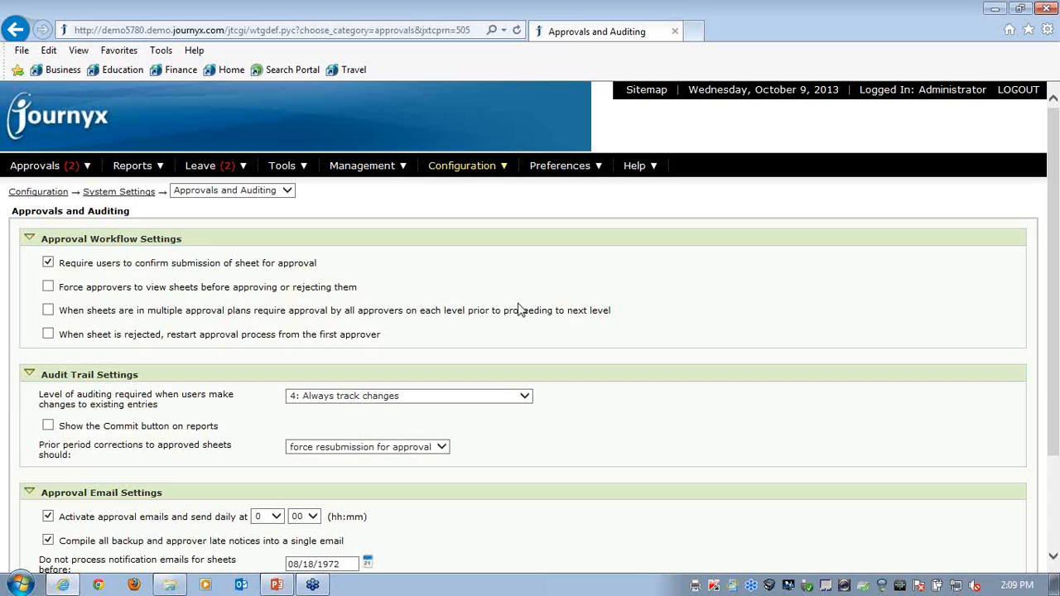
# Open Project 2's approval settings from Manage Projects and examine its approvers and the logins available for a level 2 approver
pyautogui.moveTo(356, 169)
pyautogui.moveTo(358, 228)
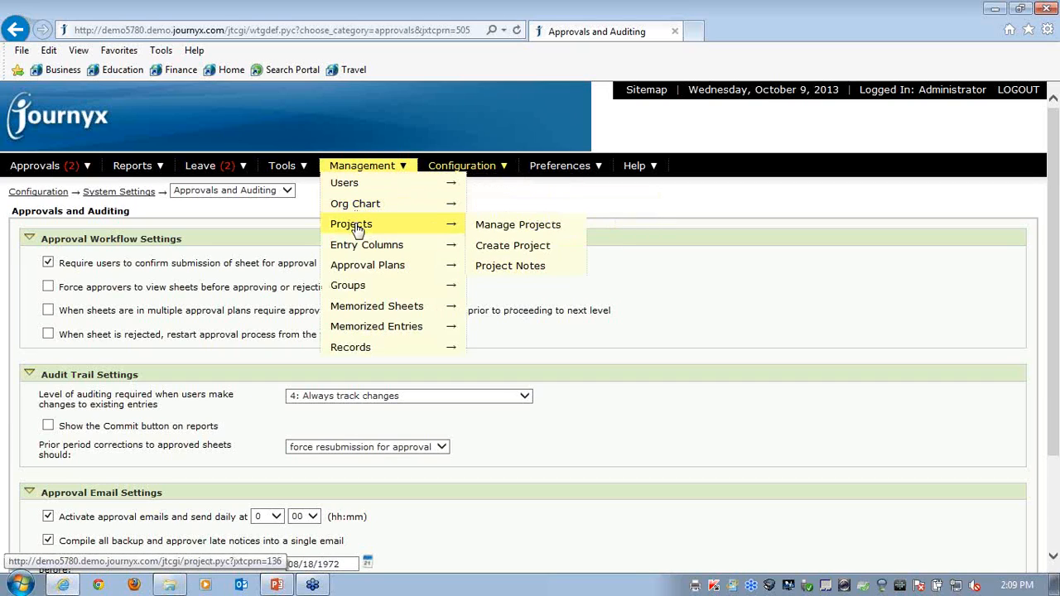
pyautogui.click(516, 229)
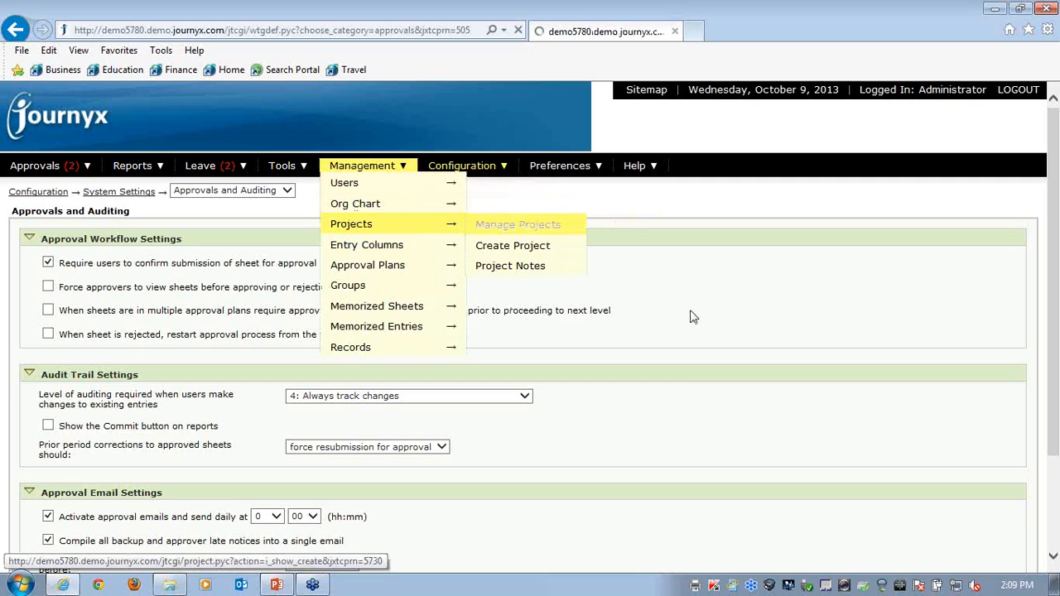
pyautogui.scroll(-3, 684, 332)
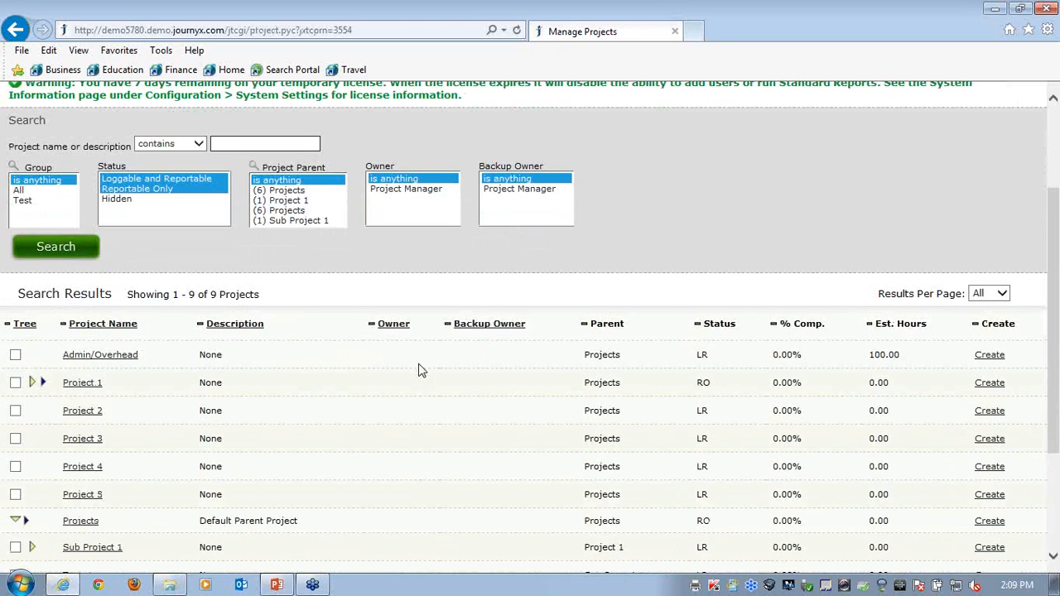
pyautogui.click(84, 414)
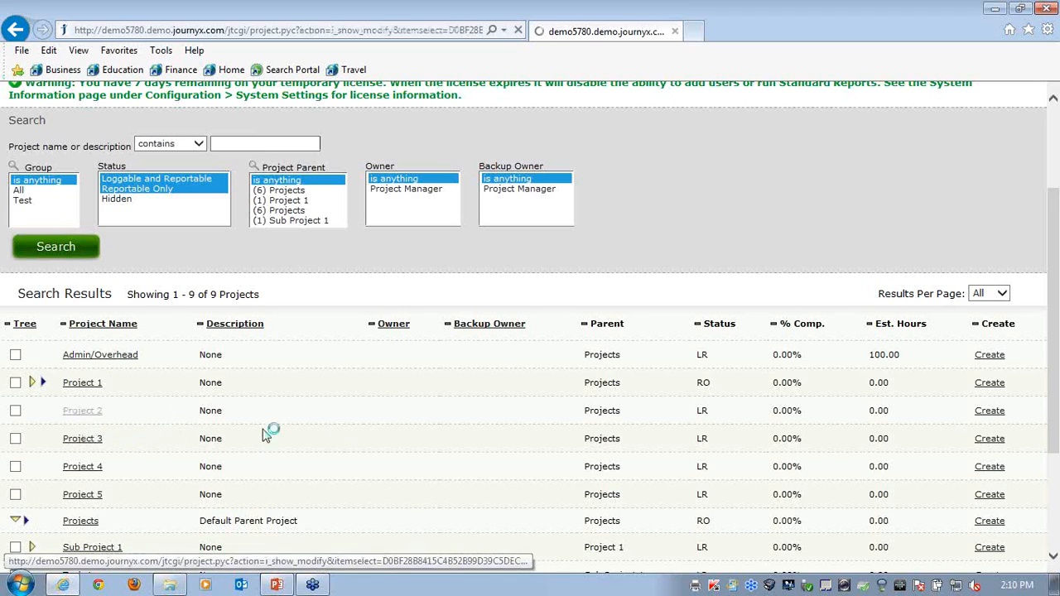
pyautogui.scroll(-3, 379, 431)
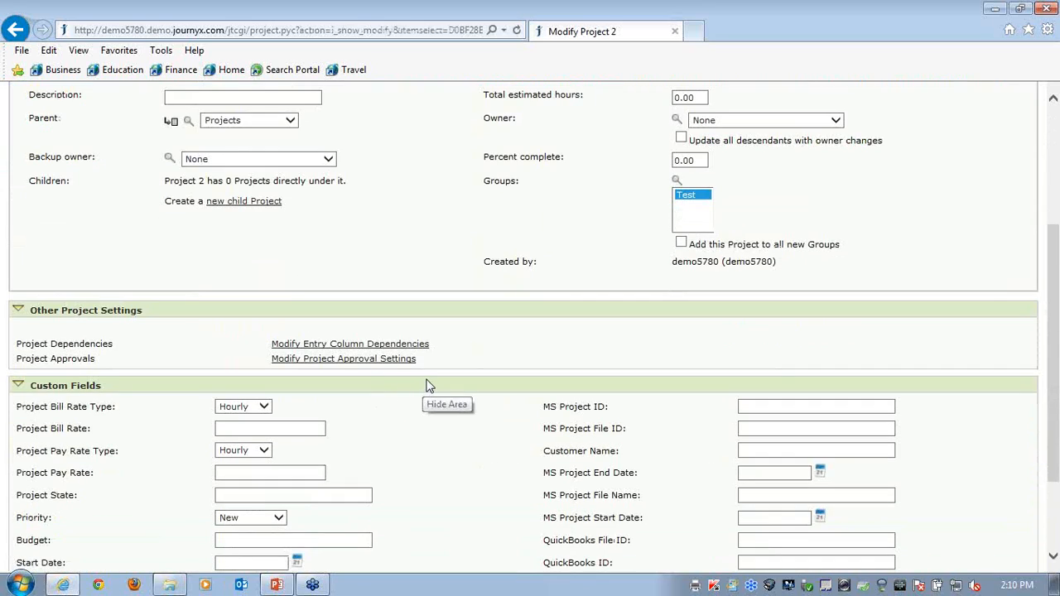
pyautogui.click(286, 361)
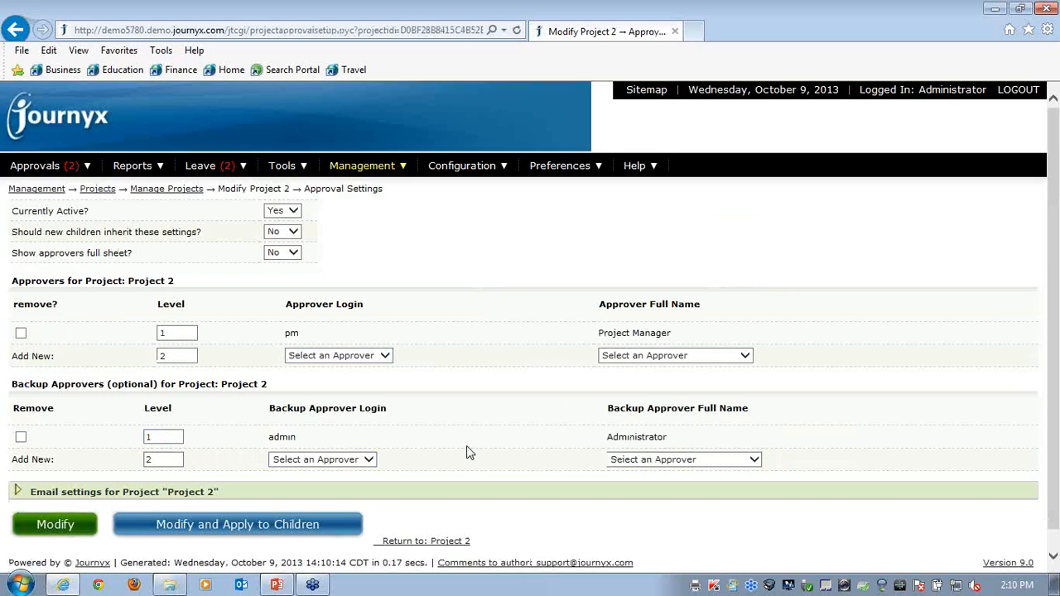
pyautogui.click(381, 361)
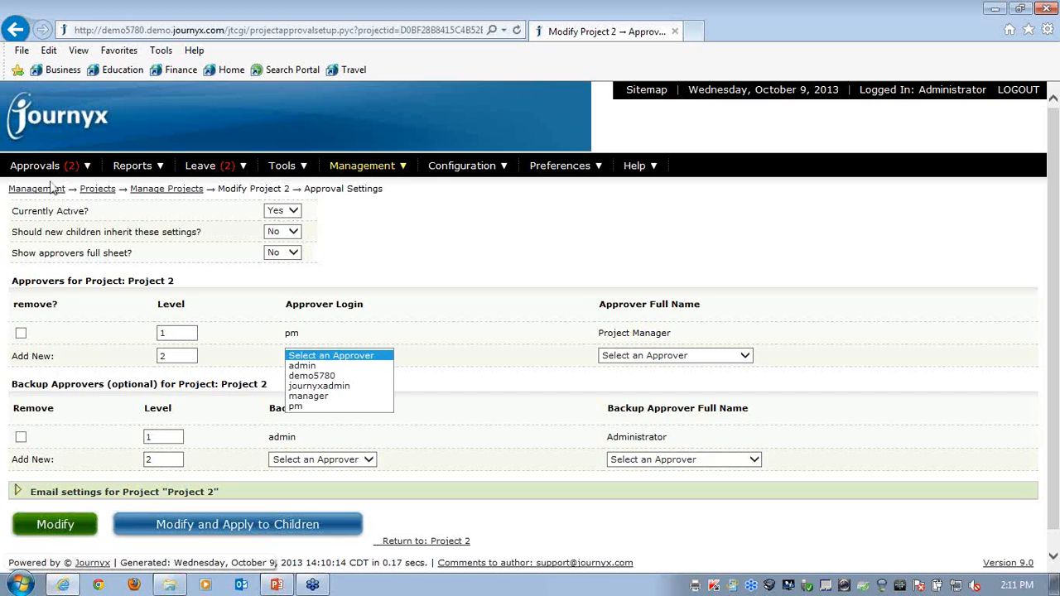
# Open Organization Compliance, expand the legend and check the open sheet status of a user reporting to Manager One
pyautogui.moveTo(45, 177)
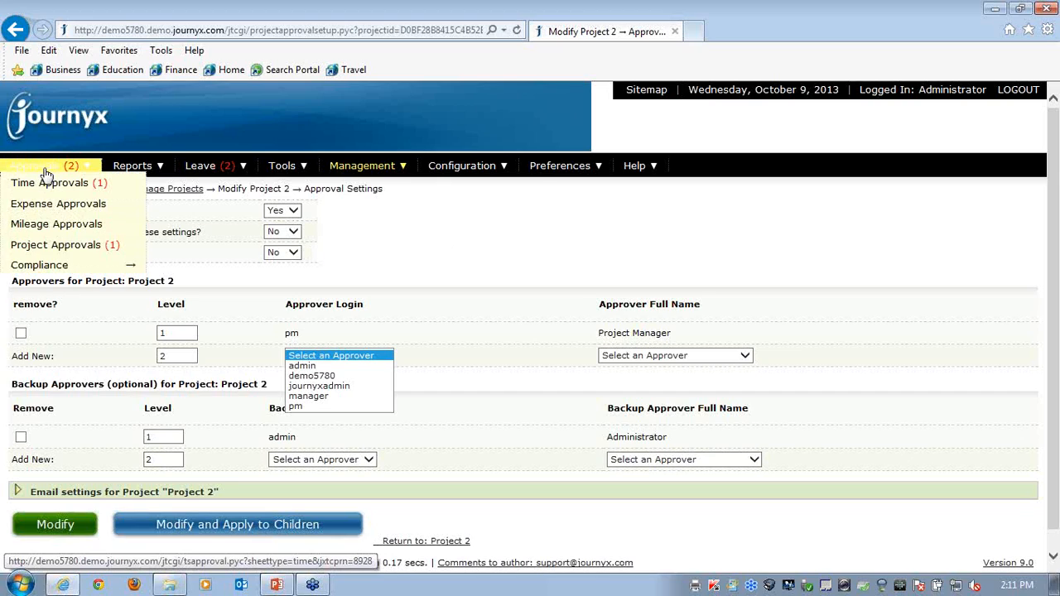
pyautogui.moveTo(41, 271)
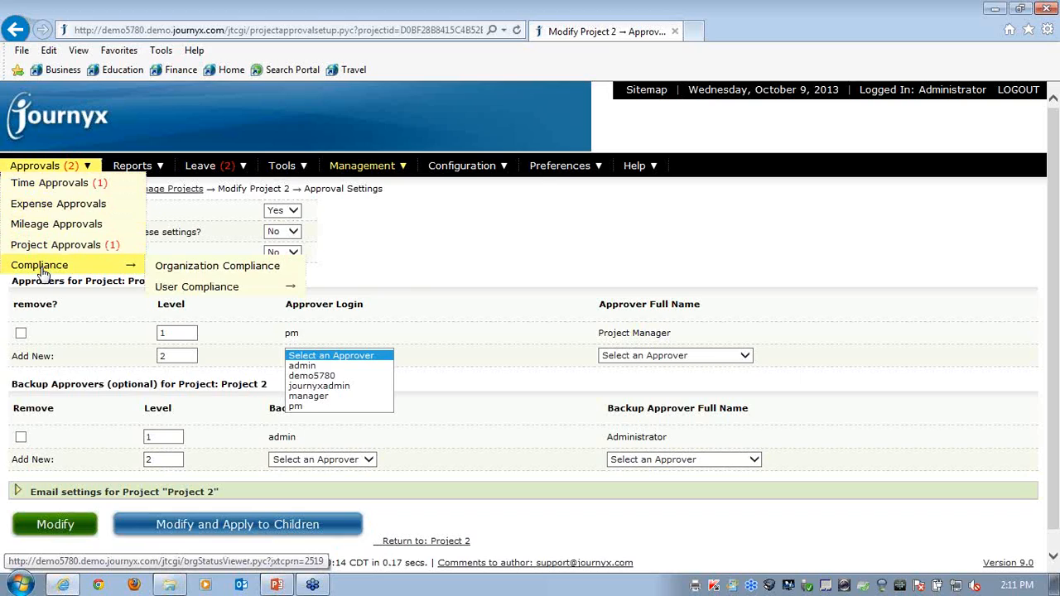
pyautogui.click(199, 273)
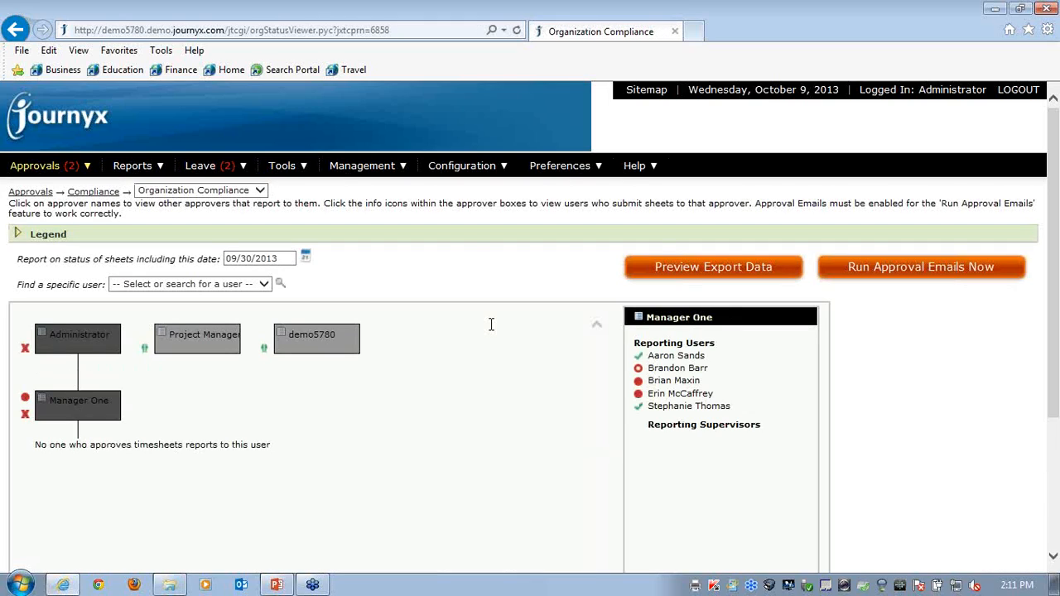
pyautogui.click(19, 236)
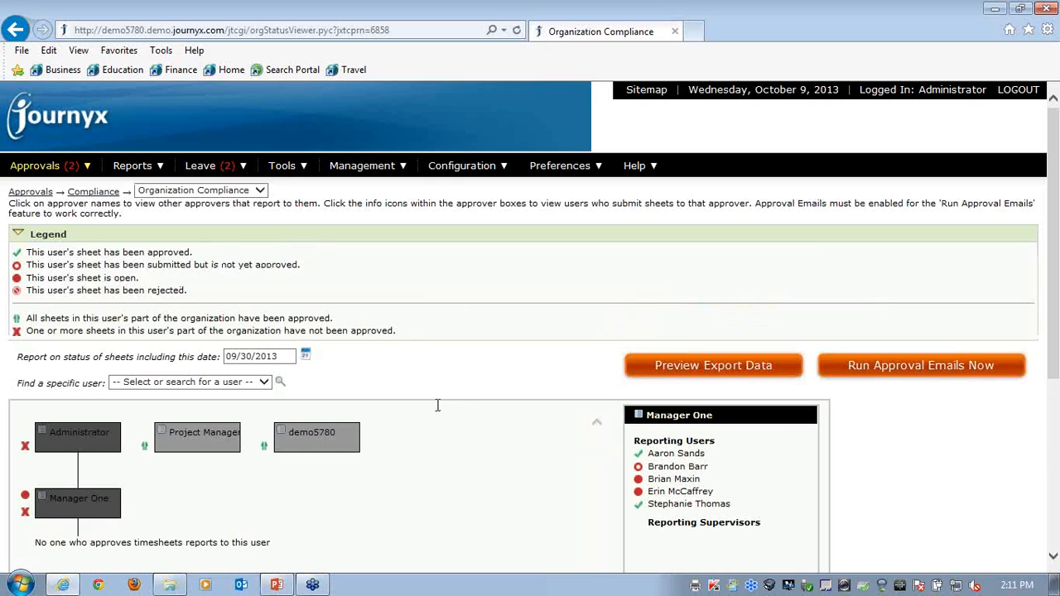
pyautogui.scroll(-2, 445, 401)
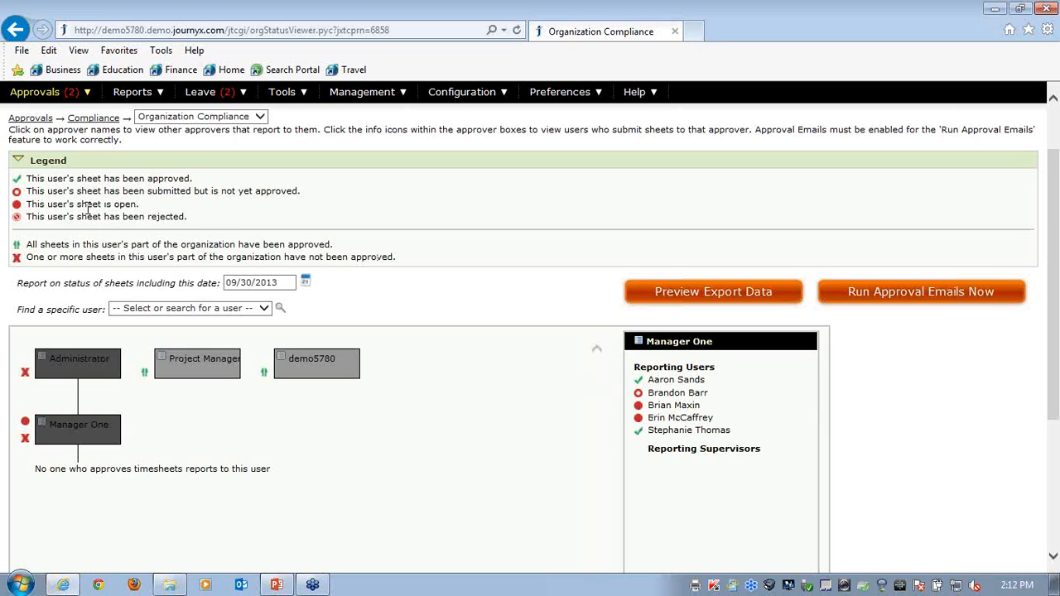
pyautogui.click(638, 407)
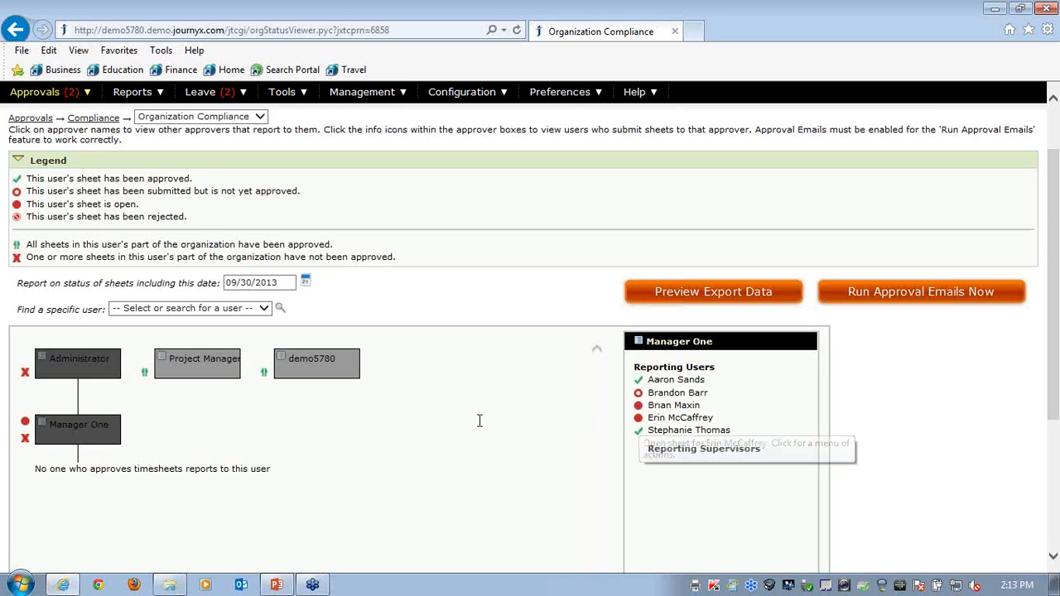
# Open the User Compliance Report, set the users shown to Everyone and review the custom field, approval field and schedule options
pyautogui.scroll(2, 460, 418)
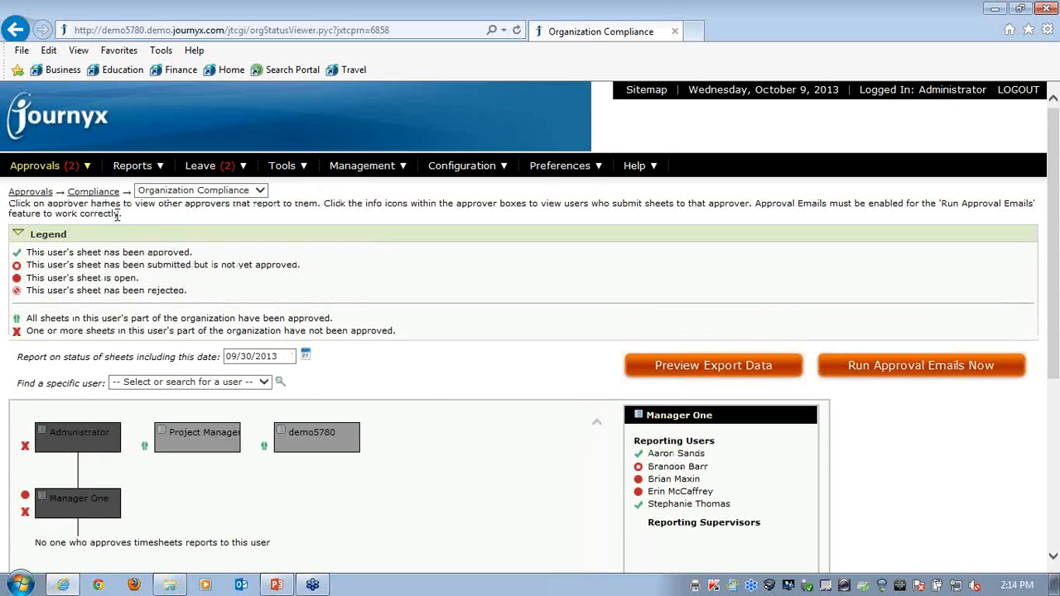
pyautogui.moveTo(70, 168)
pyautogui.moveTo(65, 267)
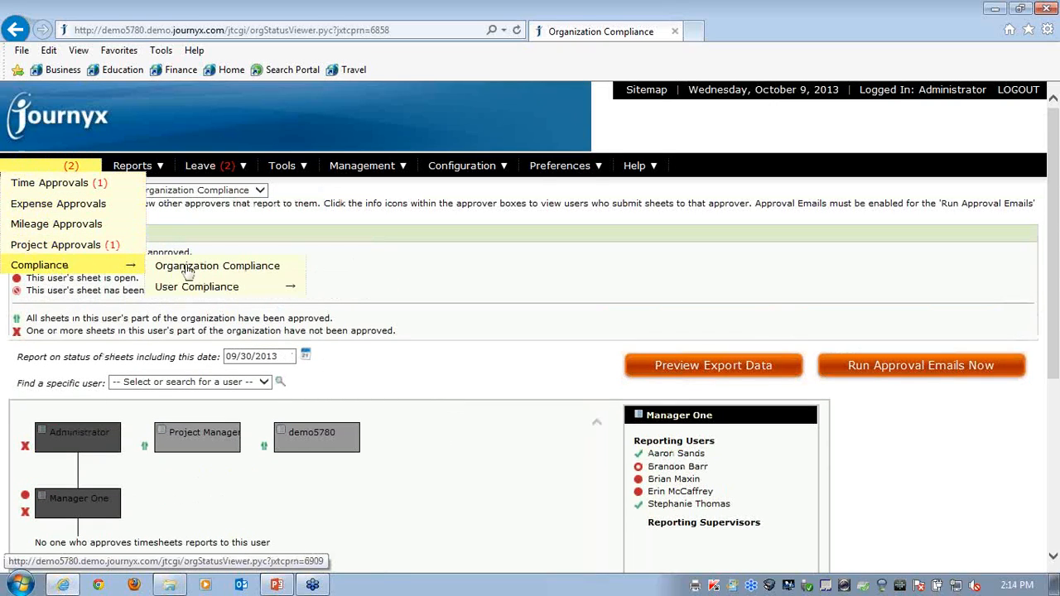
pyautogui.moveTo(207, 289)
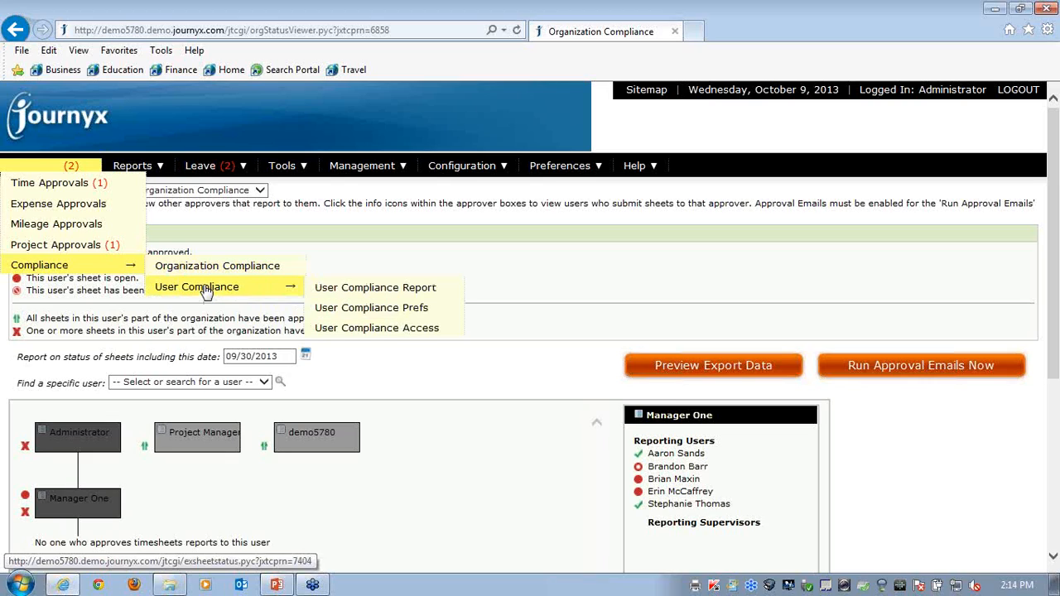
pyautogui.click(371, 292)
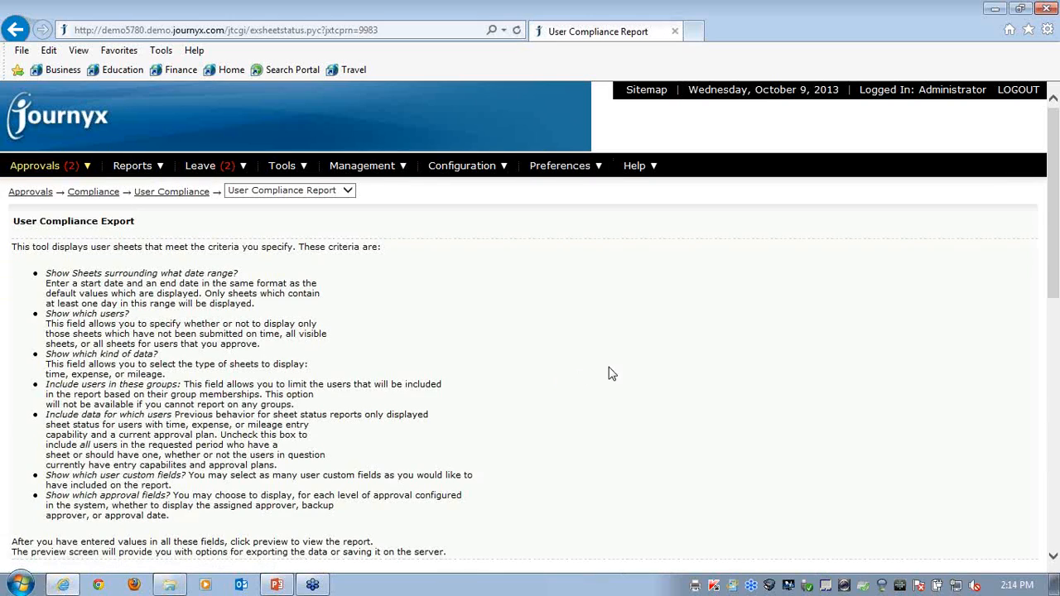
pyautogui.scroll(-3, 609, 374)
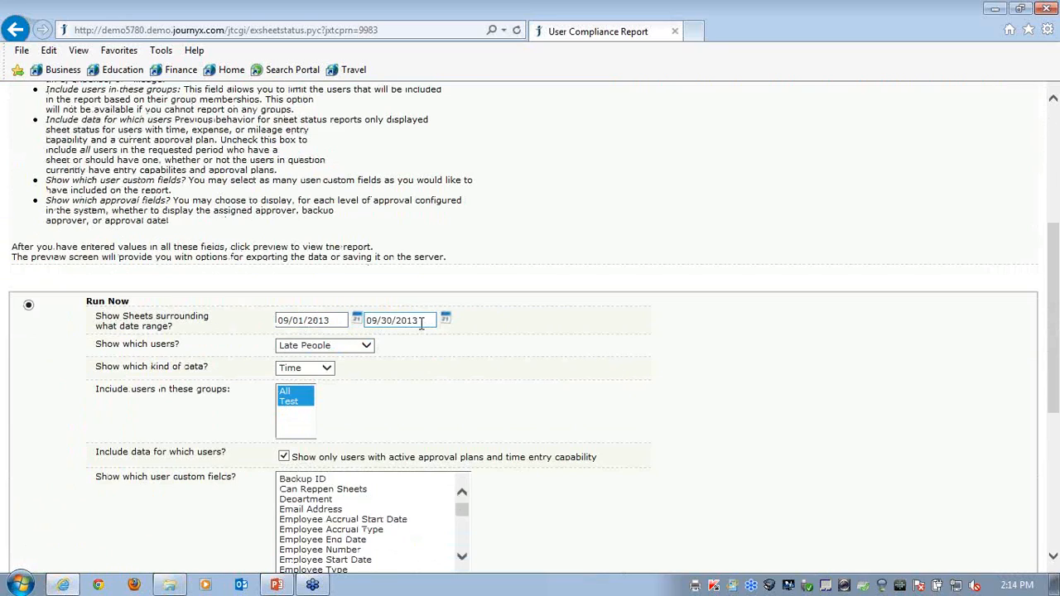
pyautogui.click(368, 350)
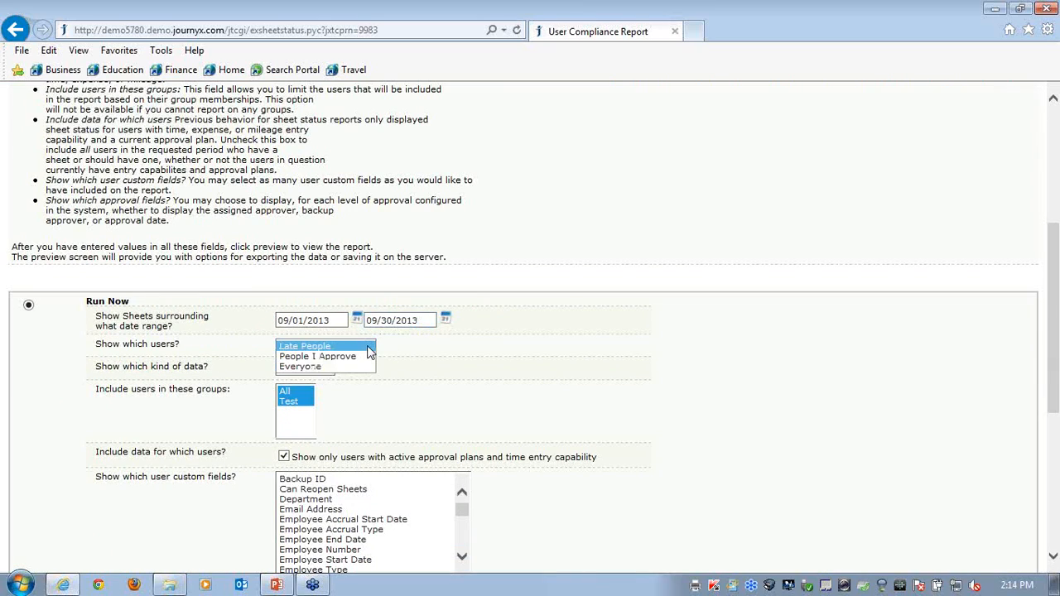
pyautogui.click(302, 366)
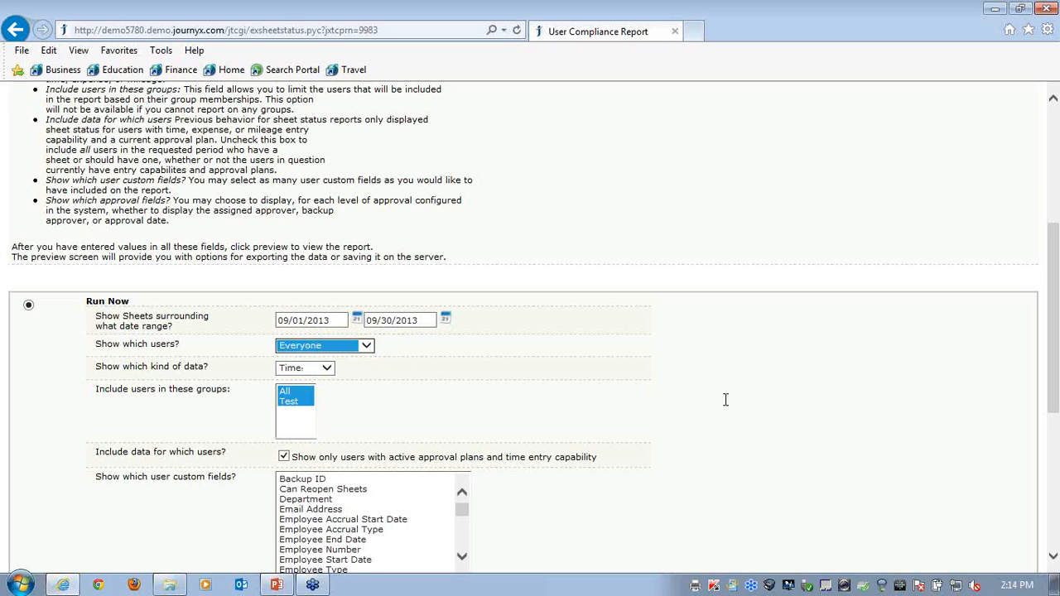
pyautogui.scroll(-3, 733, 401)
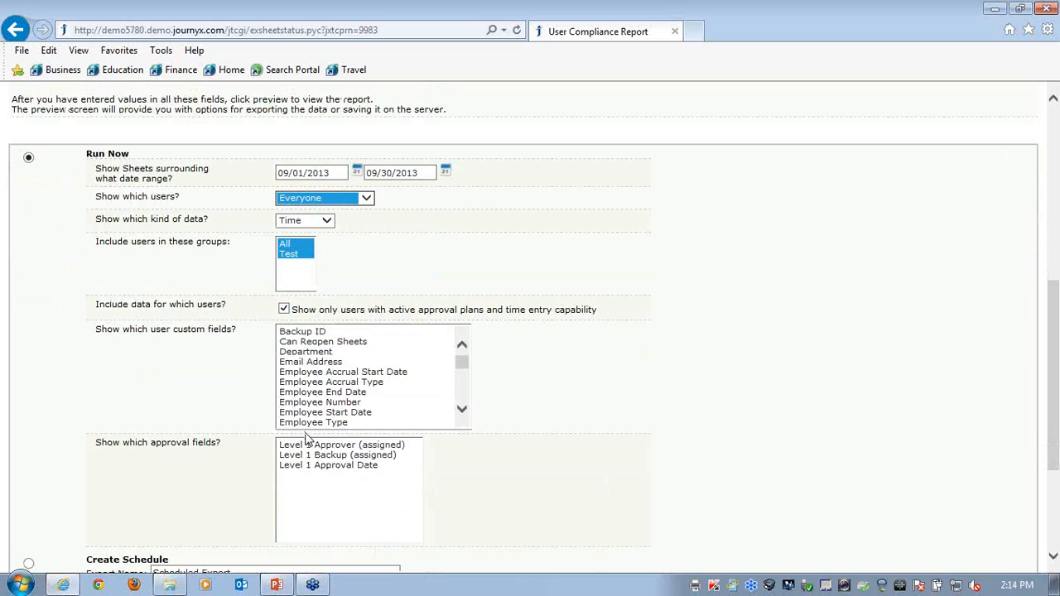
pyautogui.scroll(-3, 677, 397)
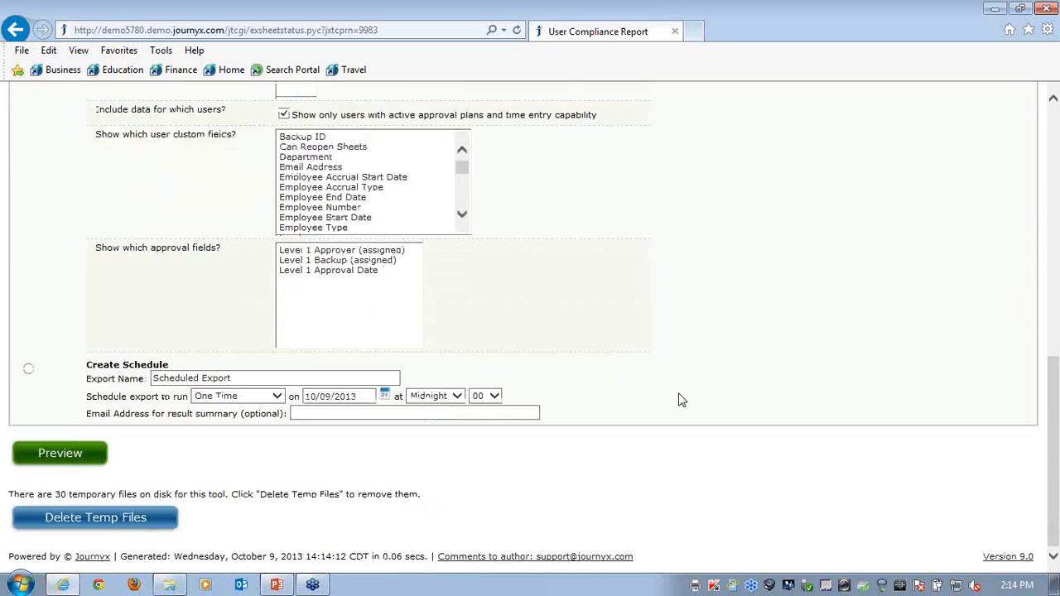
# Preview the User Compliance Report and review each user's weekly timesheet status and hours, along with the export, save and email options
pyautogui.click(83, 451)
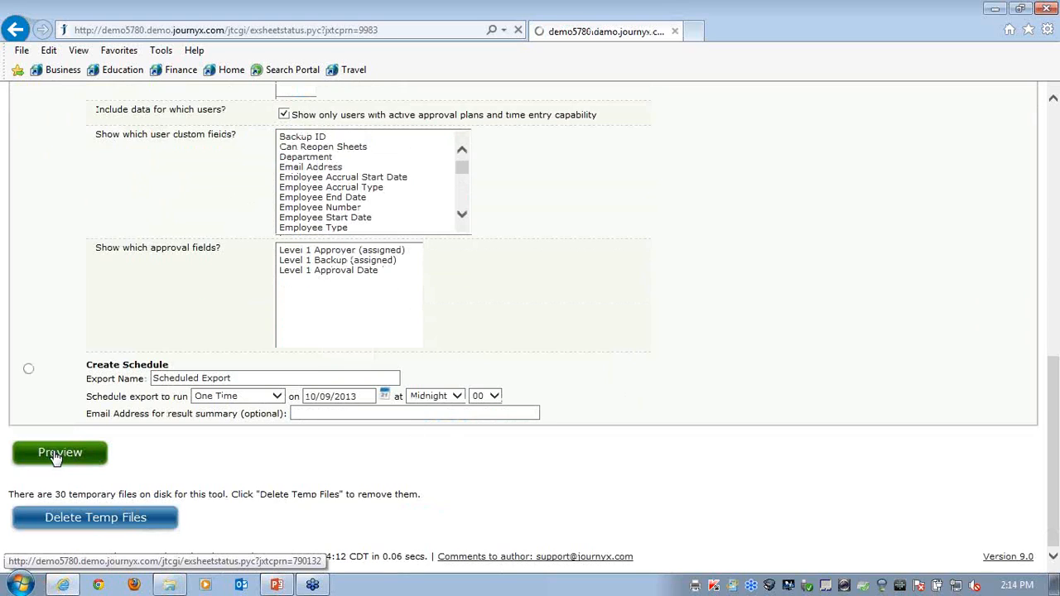
pyautogui.scroll(-1, 762, 348)
pyautogui.scroll(-1, 750, 351)
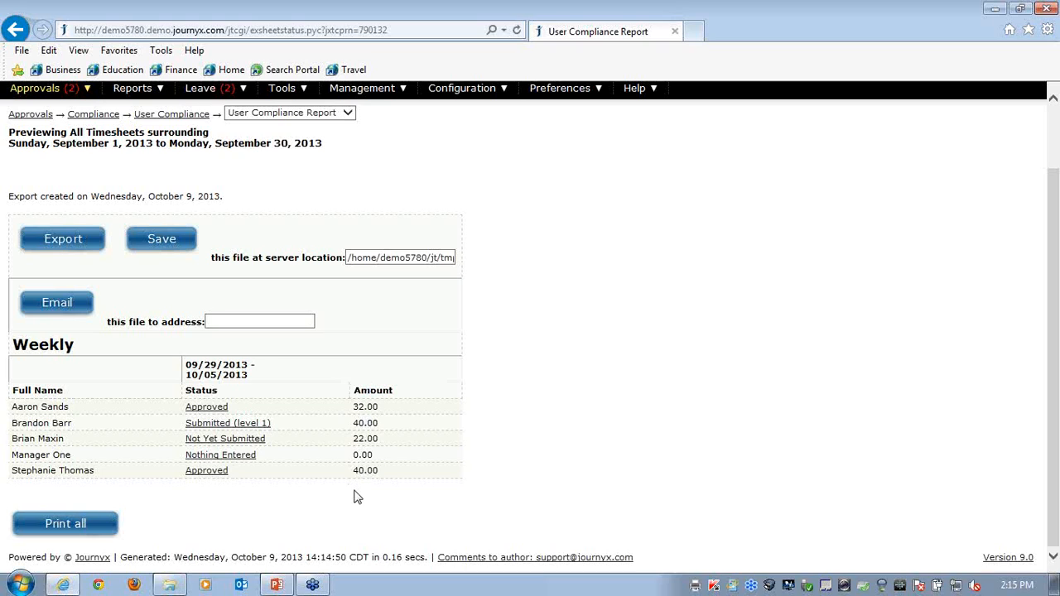
pyautogui.moveTo(57, 87)
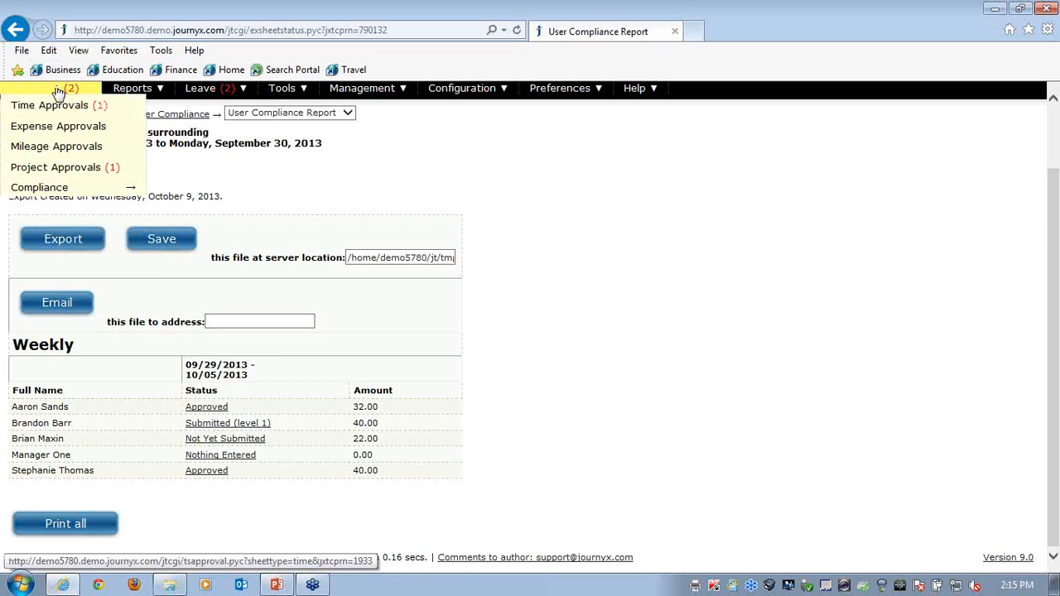
pyautogui.scroll(1, 597, 344)
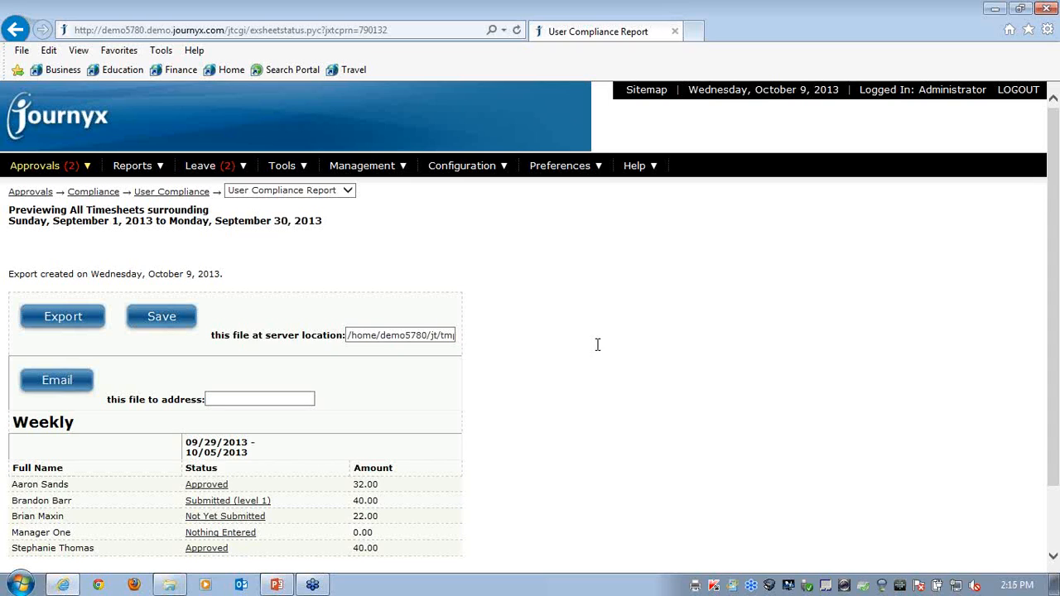
# Switch to the Approvals Webinar slide show in PowerPoint and advance from the Agenda slide to the closing Thank You slide
pyautogui.click(277, 584)
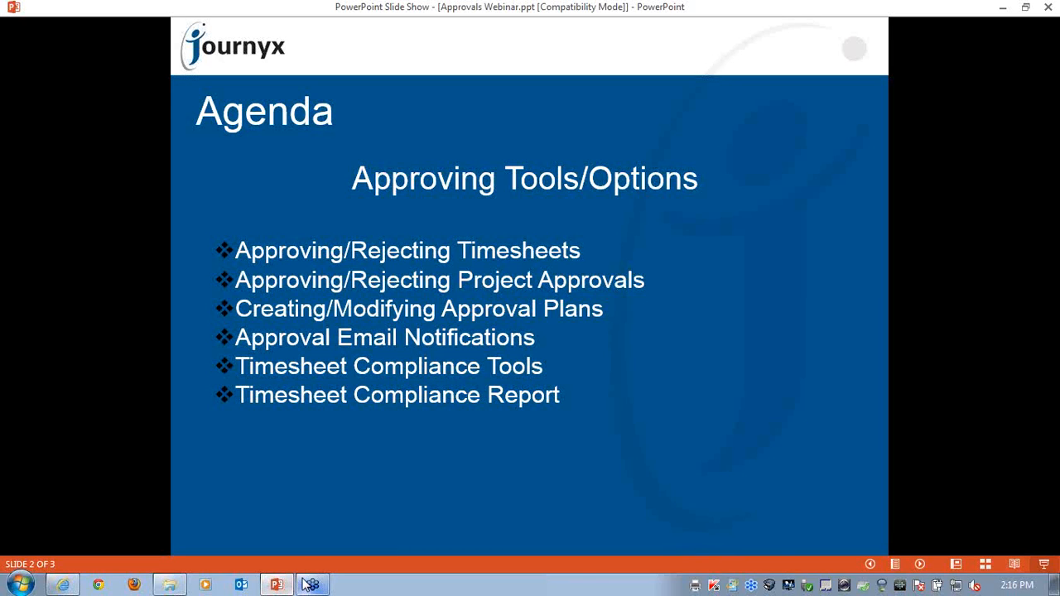
pyautogui.click(628, 334)
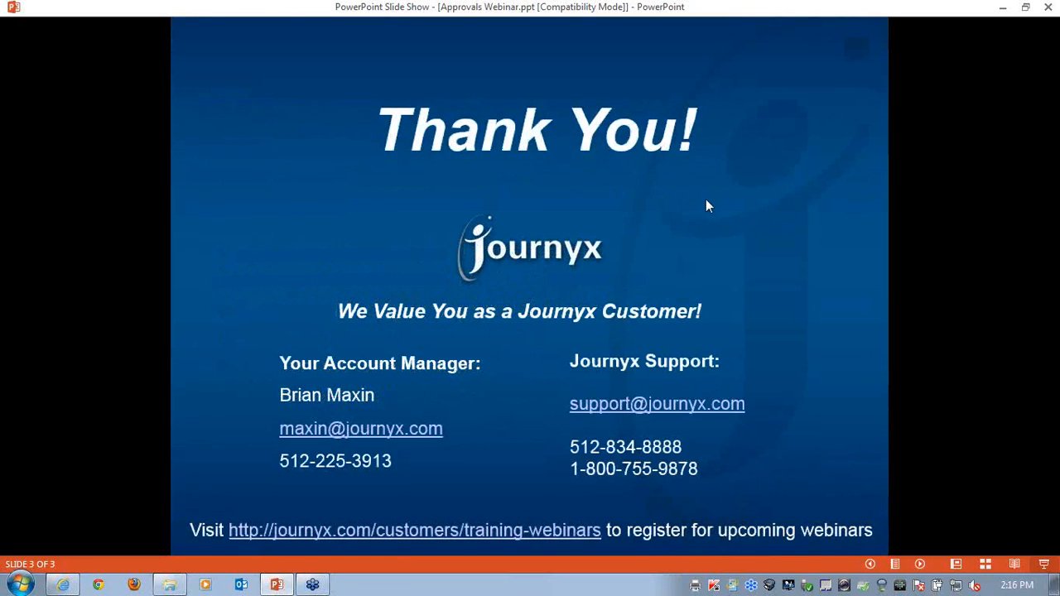